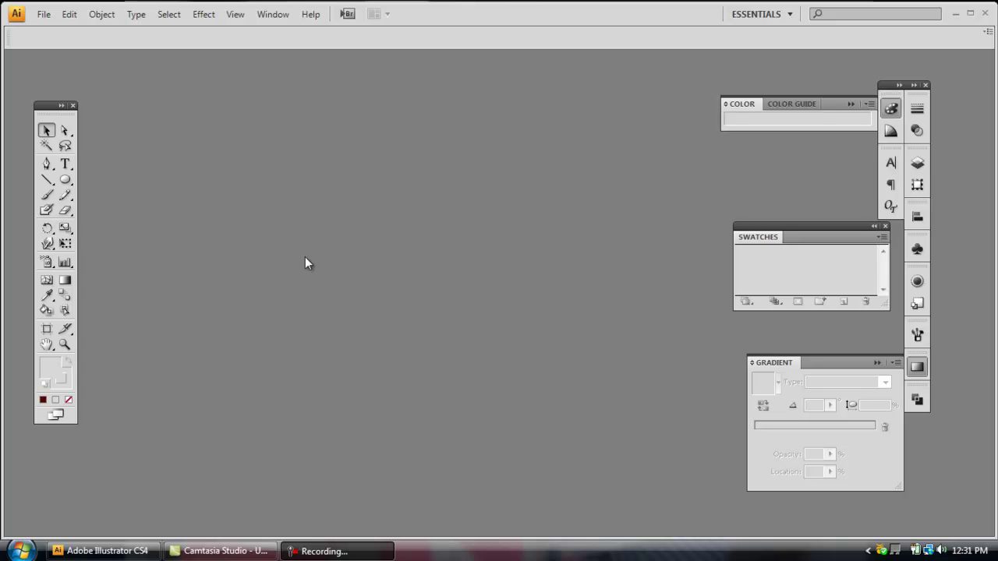
Step: Create a new 200 by 200 px document named button
left_click(45, 15)
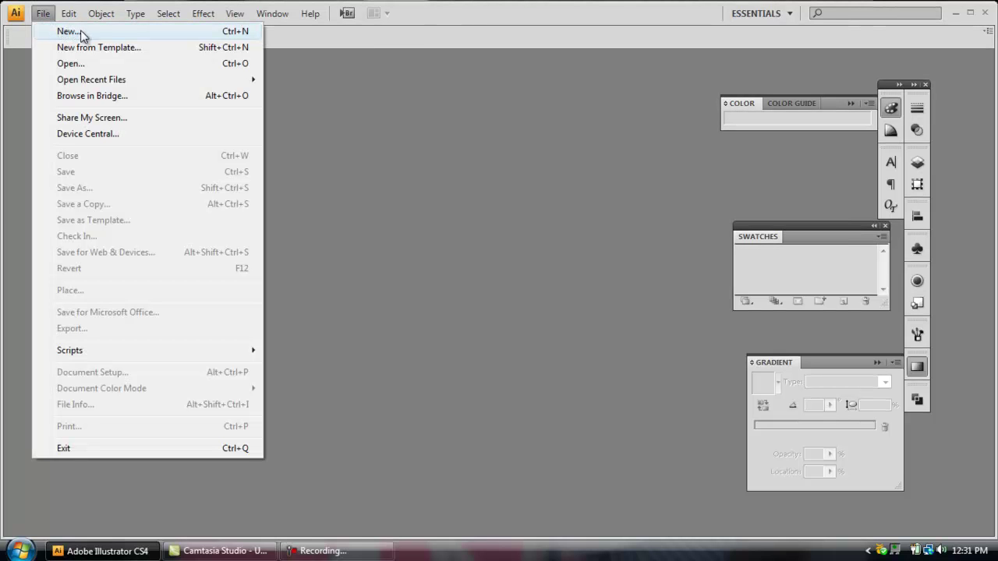
left_click(78, 33)
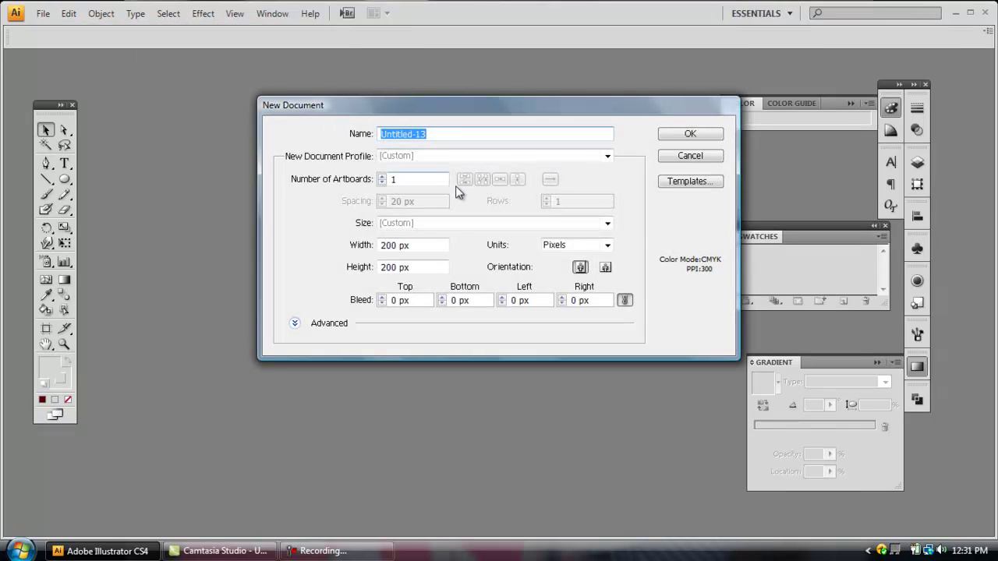
left_click_drag(419, 245, 382, 267)
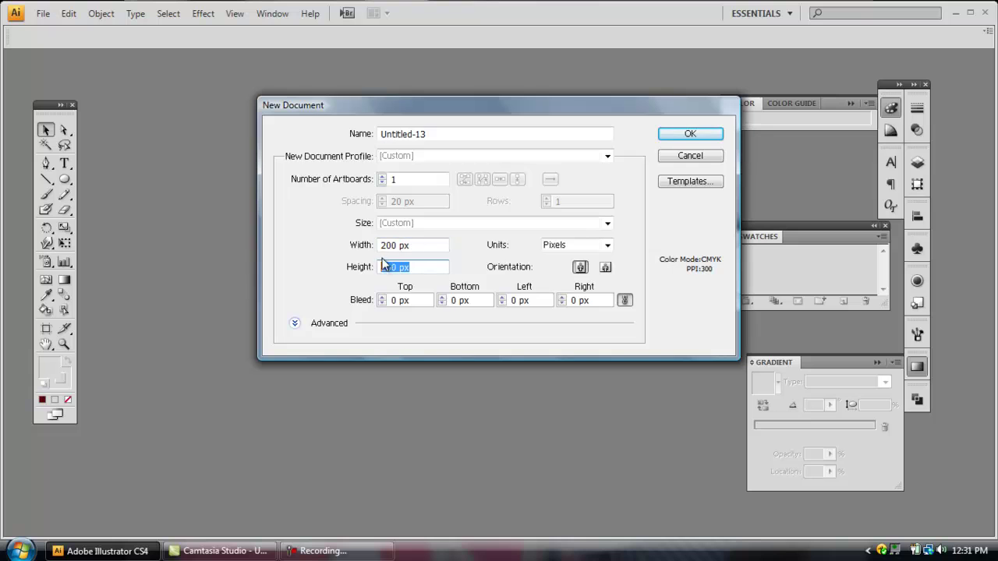
left_click_drag(430, 134, 372, 133)
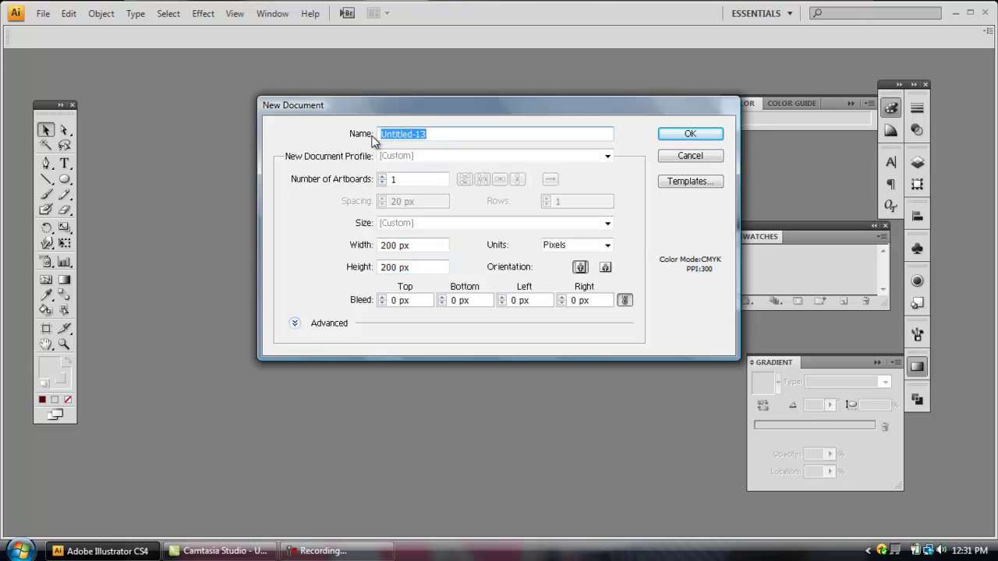
type("button")
left_click(667, 134)
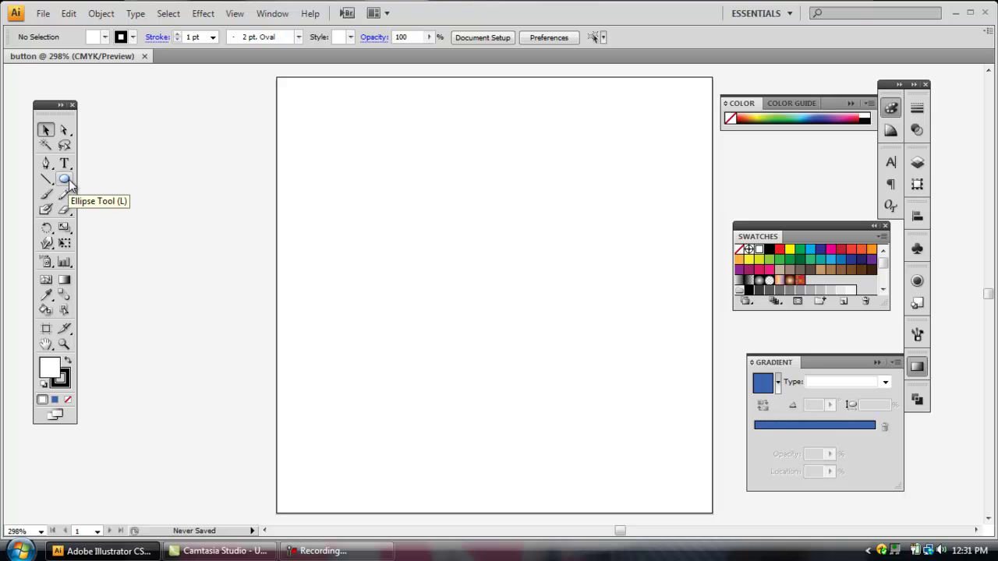
Step: Draw a circle 150 px wide and 150 px high on the artboard with the Ellipse tool
left_click(65, 180)
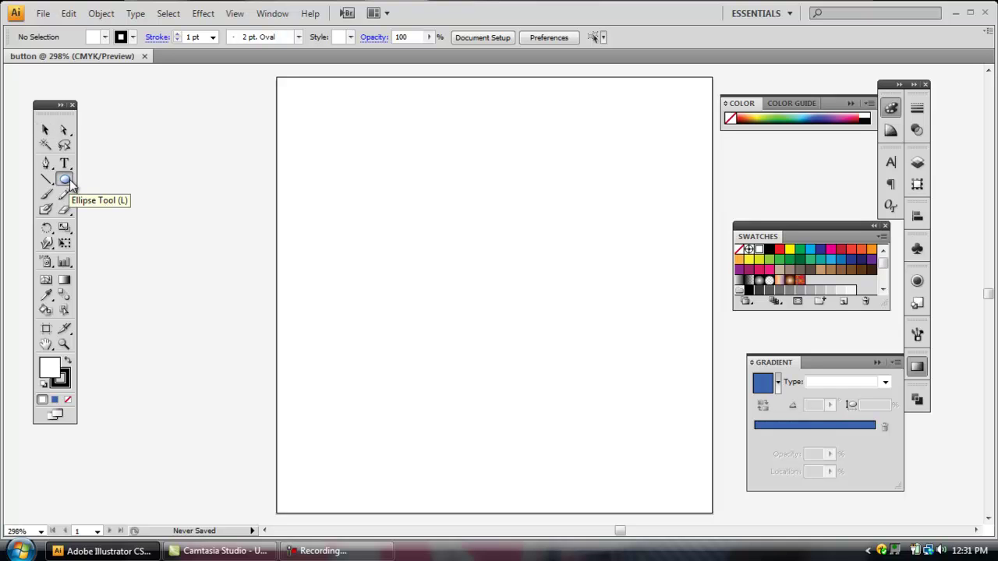
left_click_drag(361, 191, 690, 414)
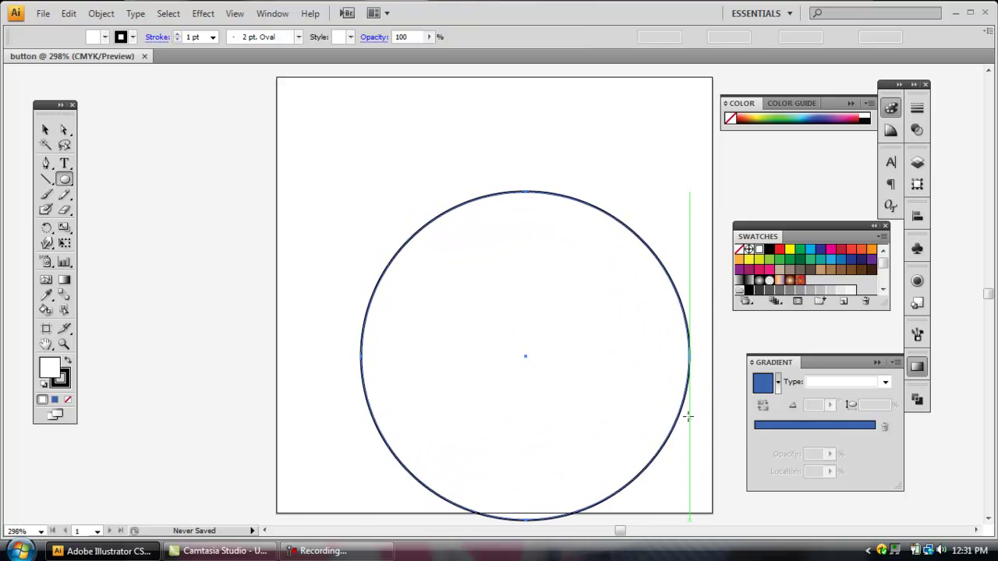
key("ctrl+z")
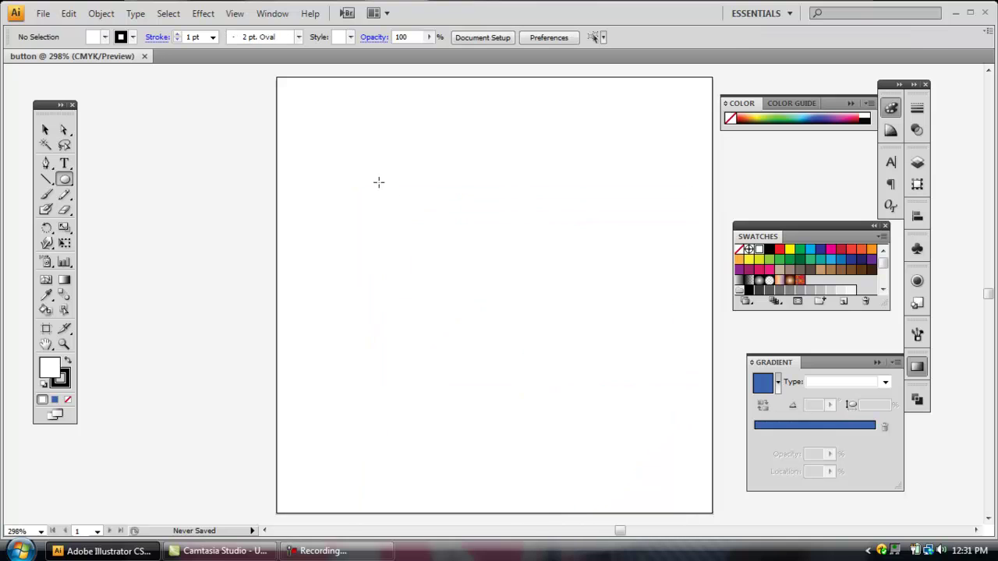
left_click(340, 152)
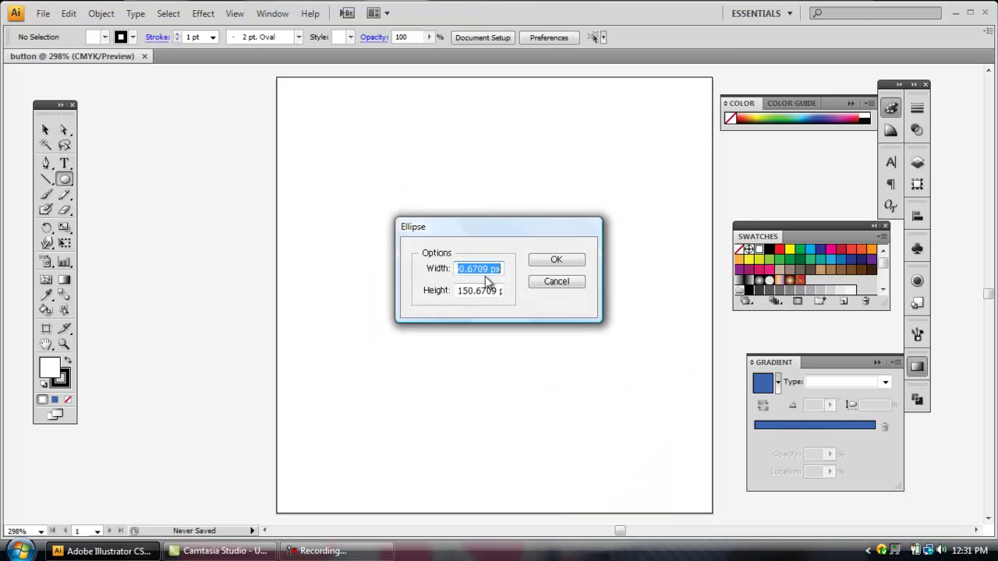
type("150")
key("Tab")
type("150")
key("Return")
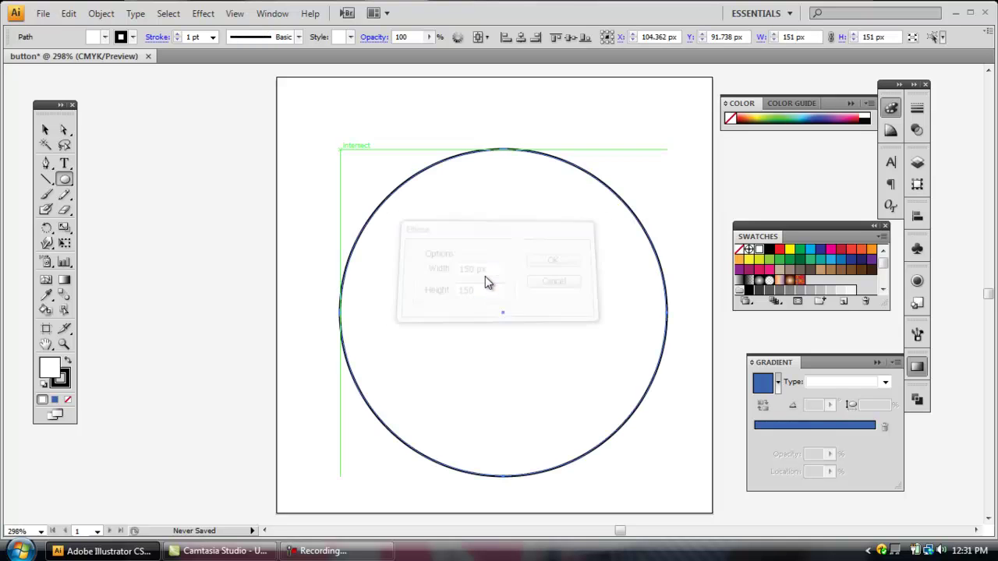
Step: Centre the circle horizontally and vertically on the artboard
left_click(45, 129)
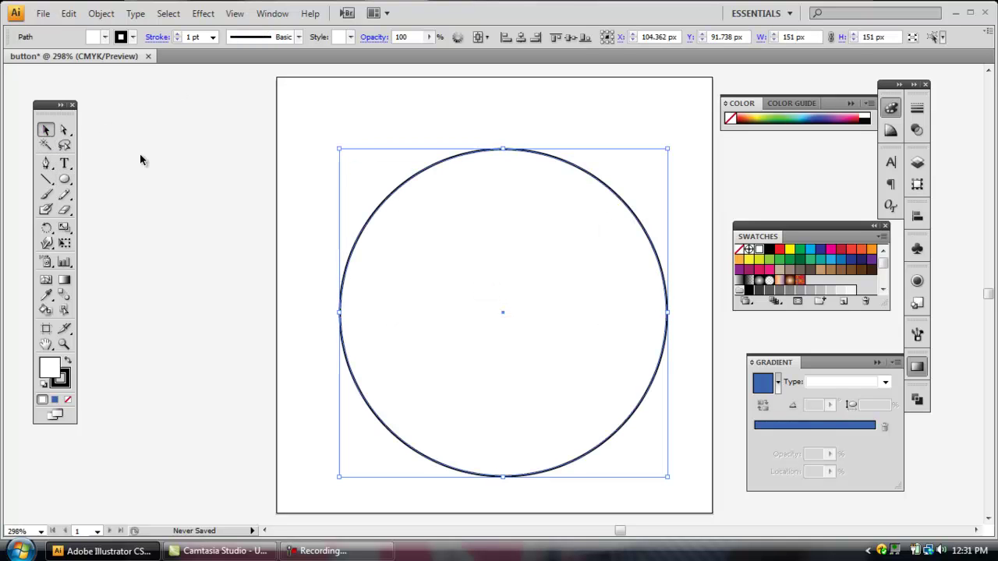
left_click(520, 39)
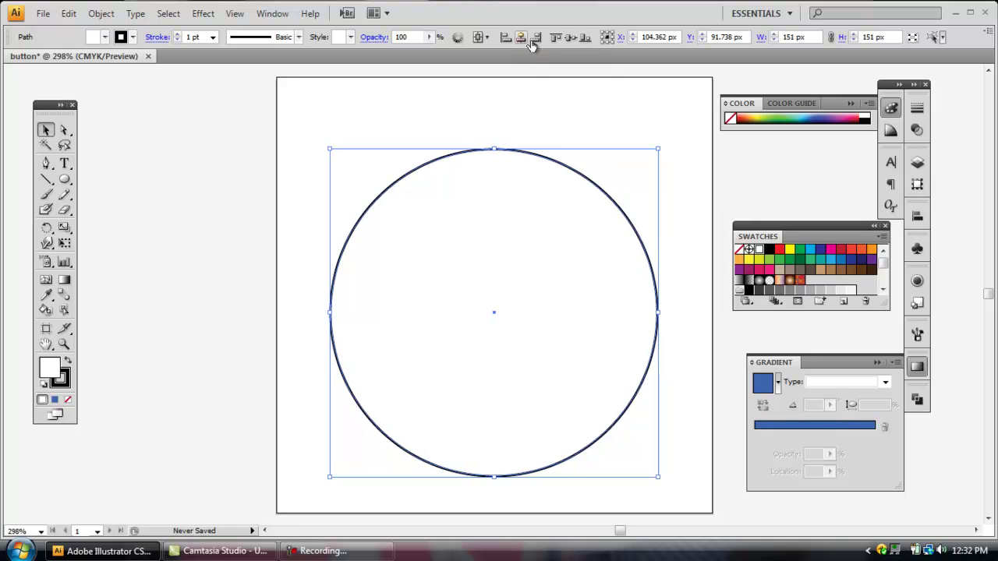
left_click(570, 43)
left_click(332, 128)
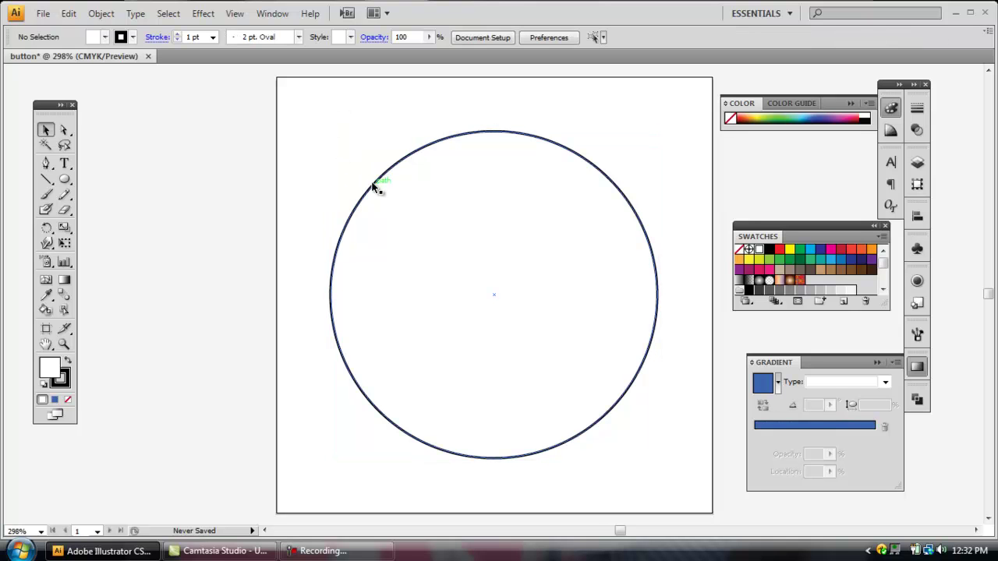
Step: Duplicate the circle straight down so the copy sits directly below the original, overlapping the artboard's lower edge
left_click_drag(375, 187, 343, 118)
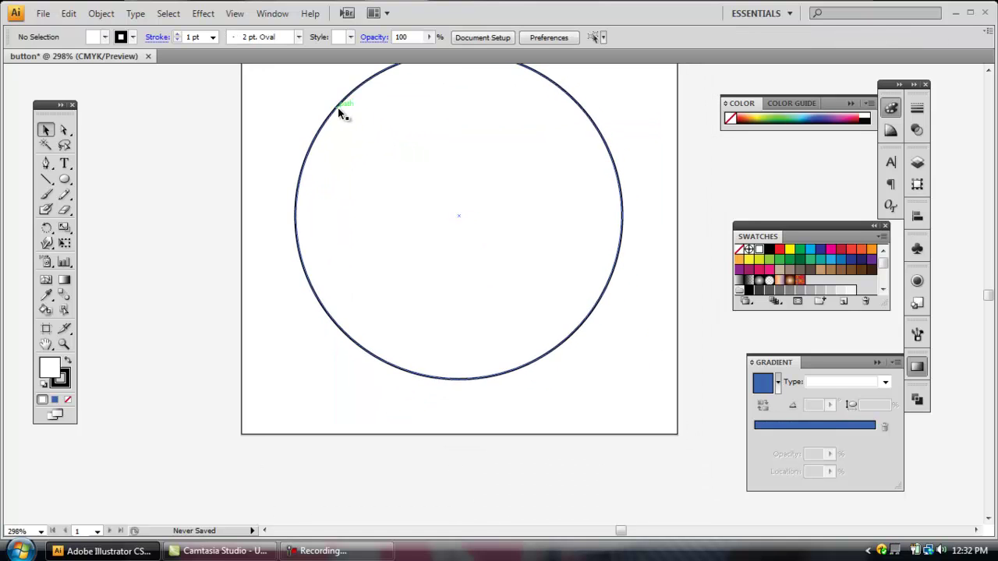
left_click_drag(341, 107, 331, 421)
left_click_drag(311, 364, 305, 321)
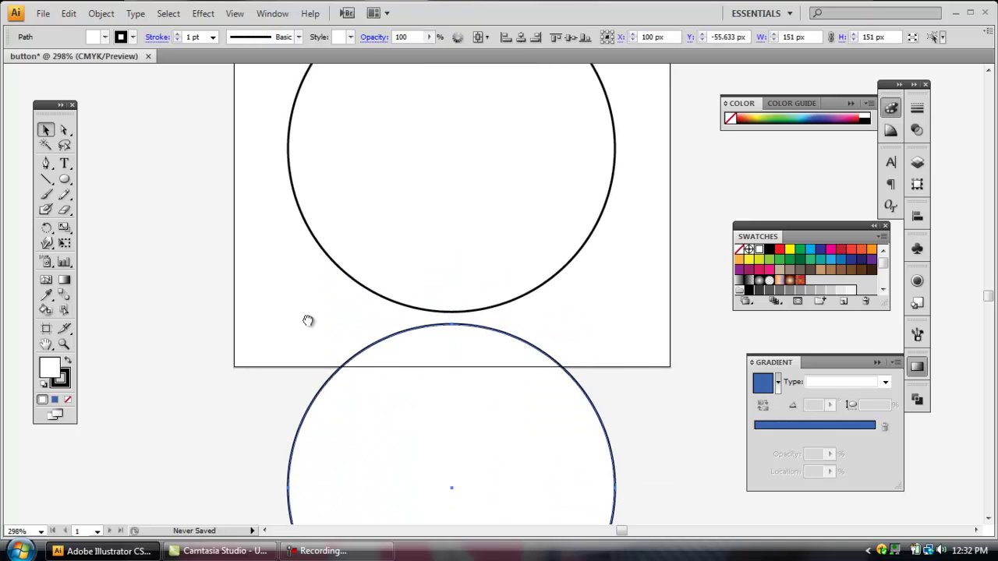
left_click(262, 341)
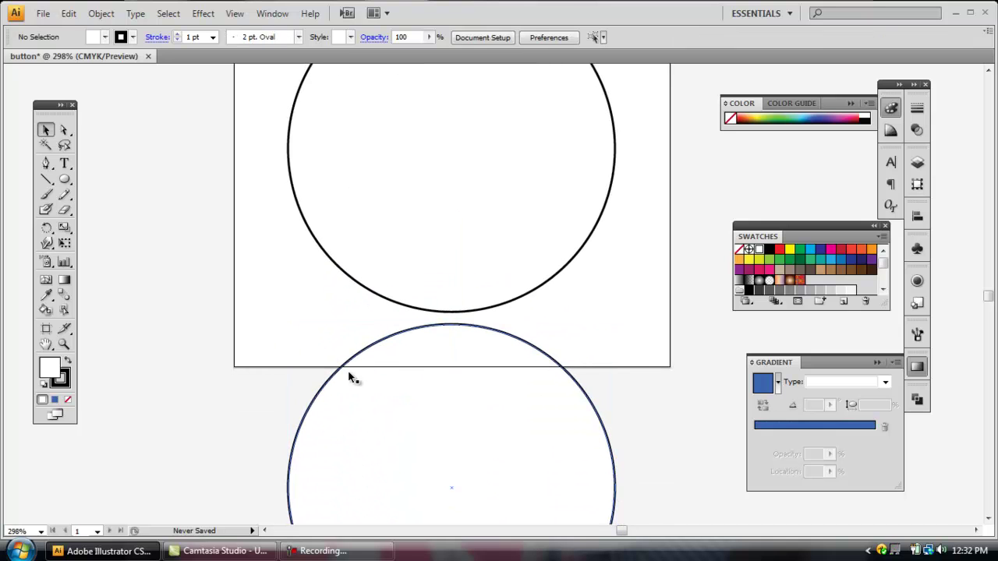
Step: Fill the lower circle with bright cyan blue and remove its stroke
left_click(345, 365)
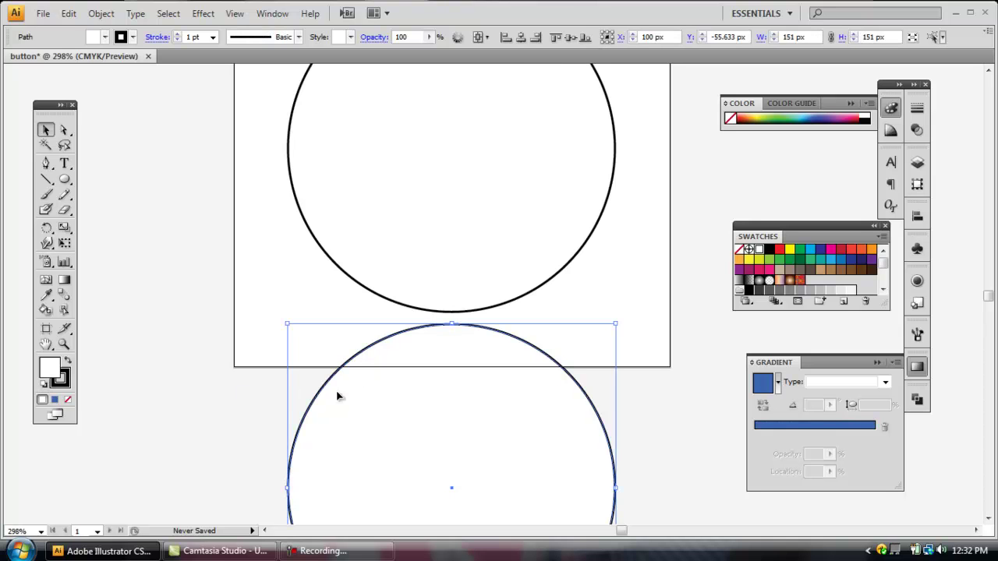
left_click(811, 250)
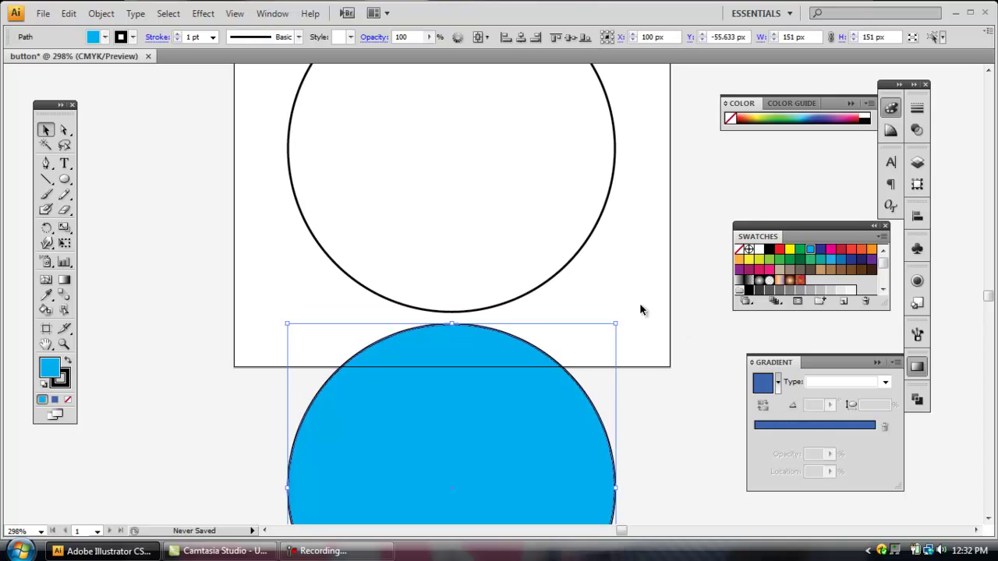
left_click(67, 398)
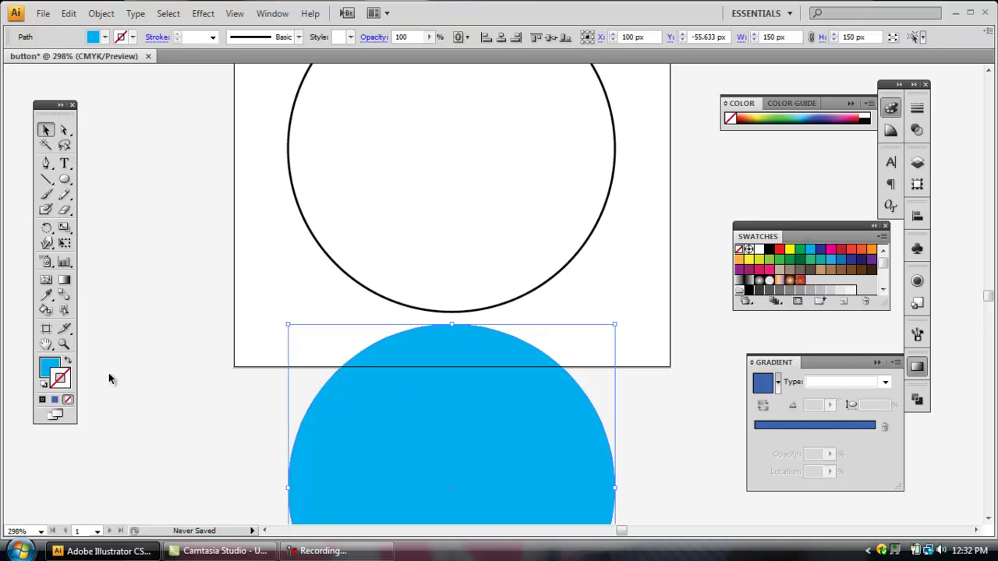
left_click(149, 354)
Step: Remove the stroke from the original circle on the artboard and fill it with black
left_click_drag(261, 225, 242, 302)
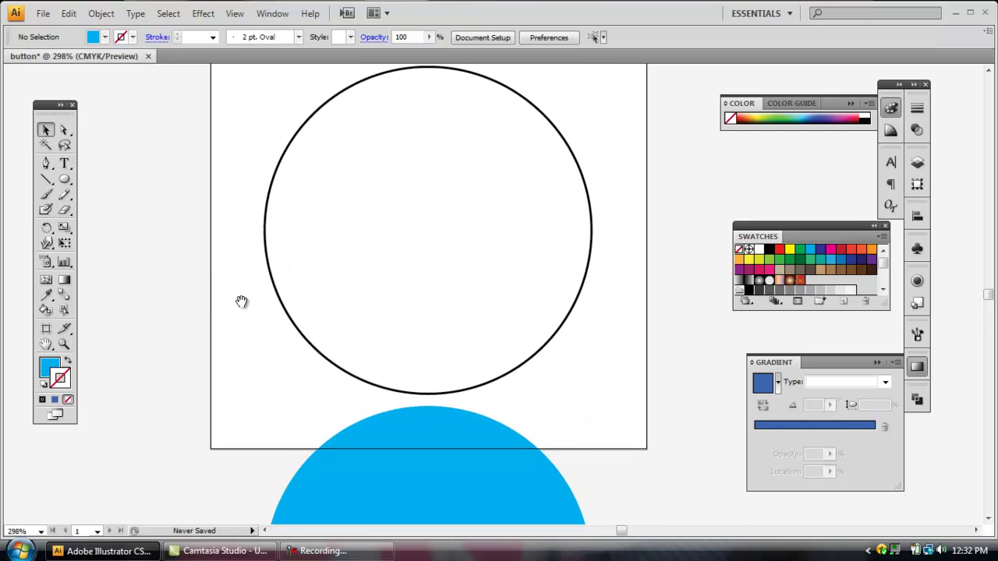
left_click(269, 268)
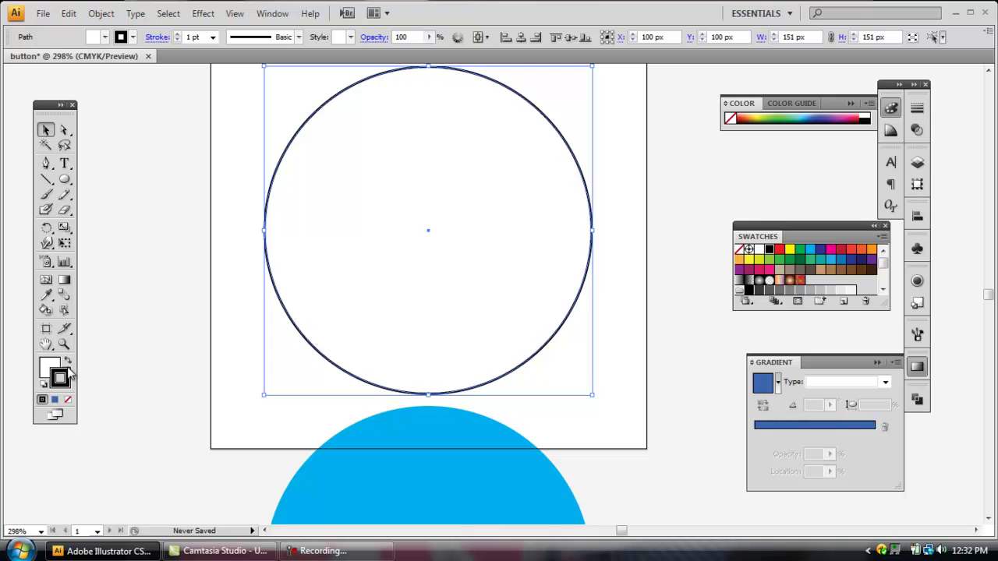
left_click(67, 400)
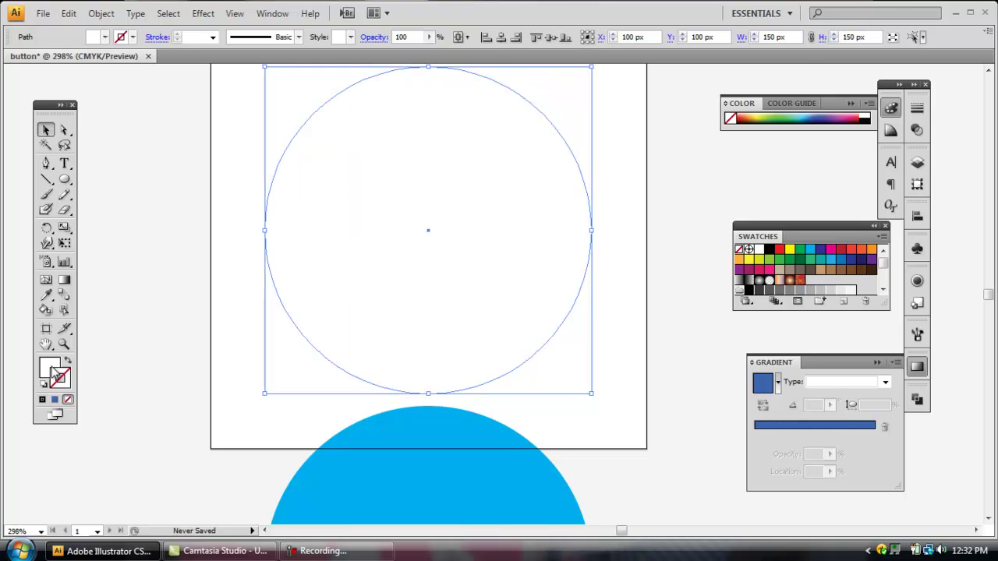
left_click(768, 250)
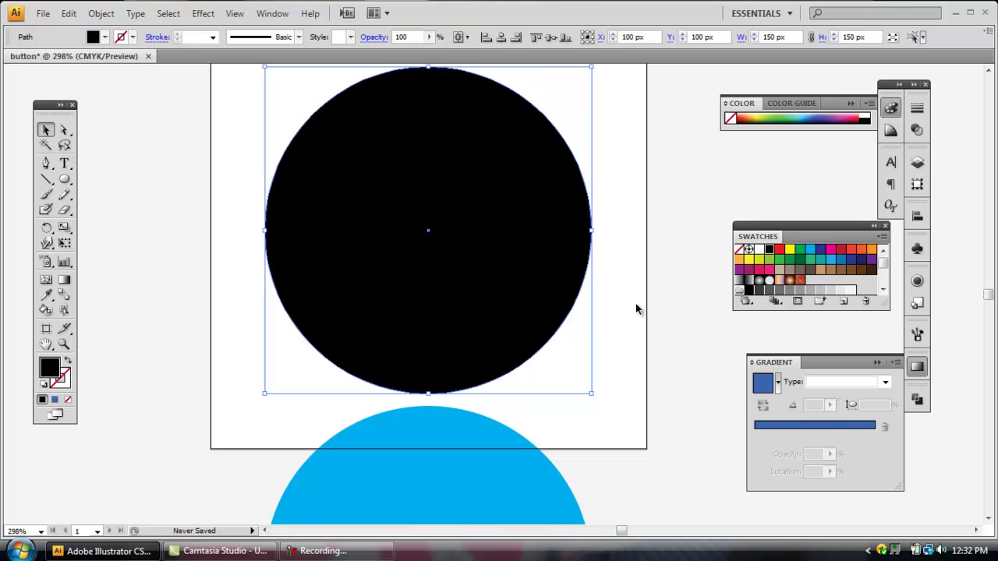
left_click(634, 310)
Step: Check the Smart Guides setting and start a Pen tool path just outside the upper-left edge of the blue circle
scroll(563, 367, "down", 2)
left_click_drag(512, 392, 475, 230)
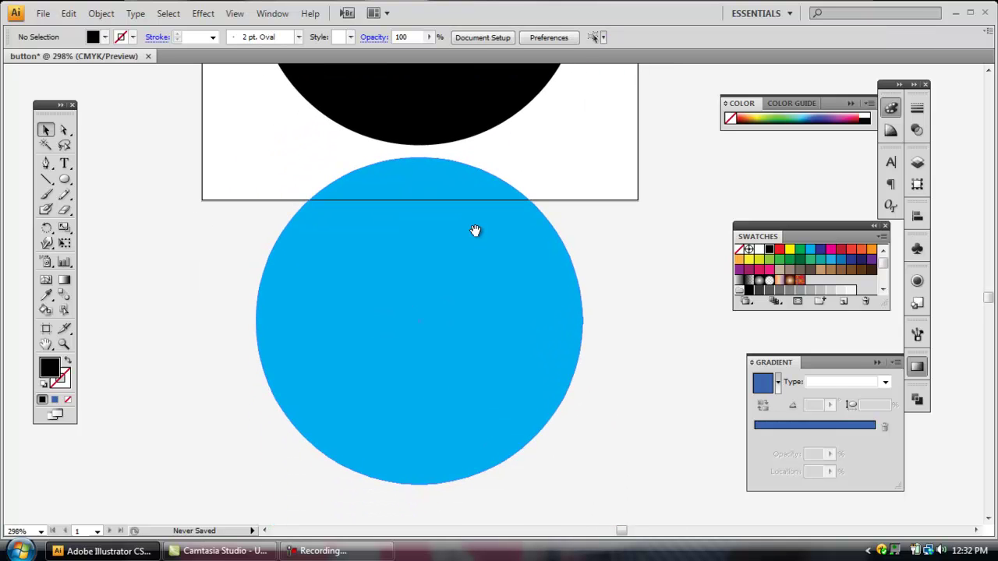
left_click(47, 166)
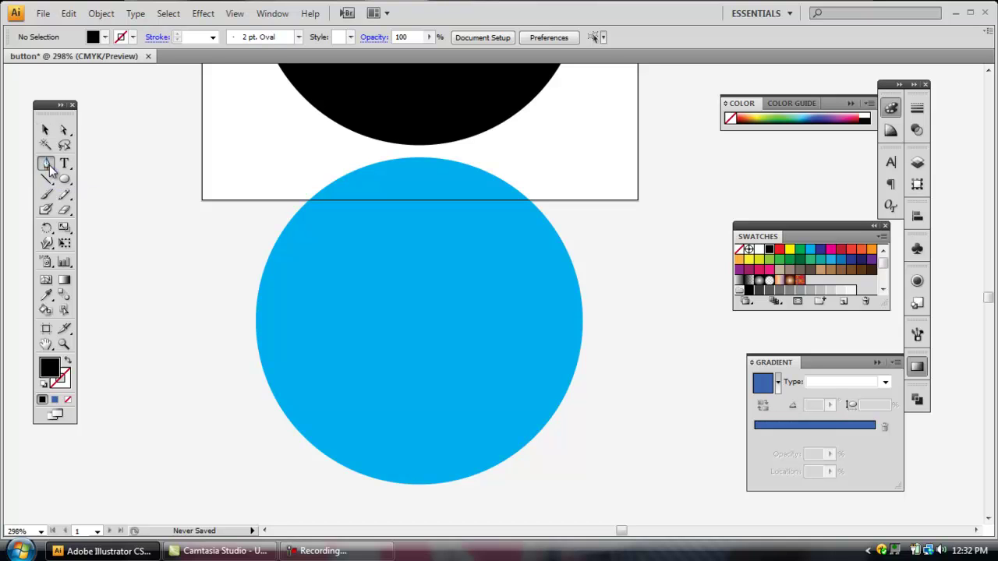
left_click(223, 260)
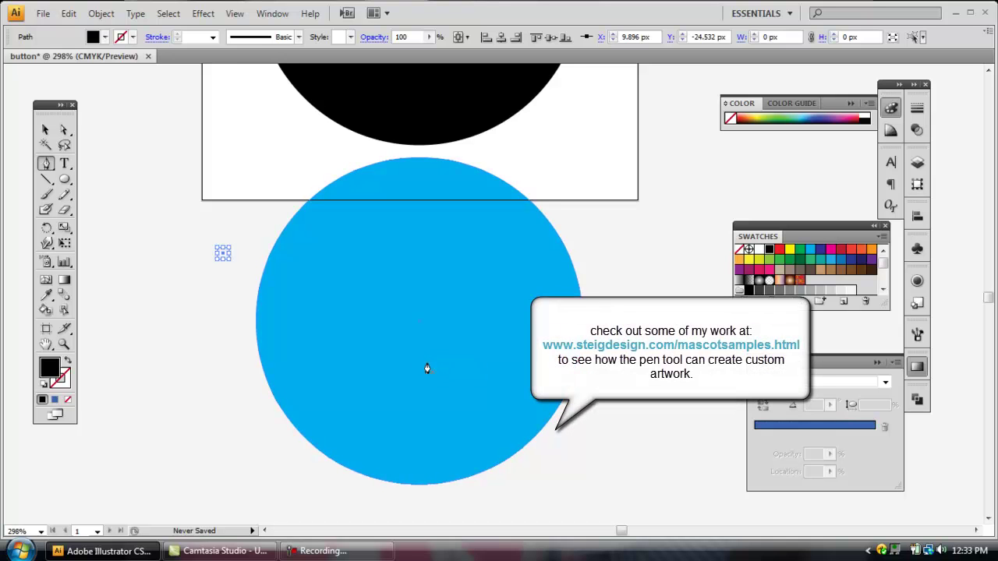
left_click(234, 13)
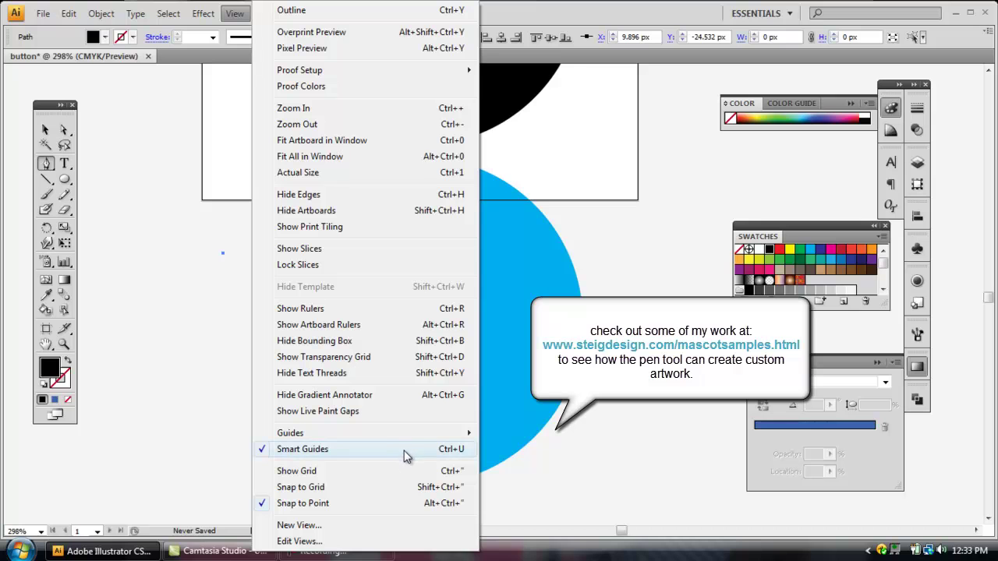
left_click(45, 129)
left_click(45, 130)
left_click(46, 163)
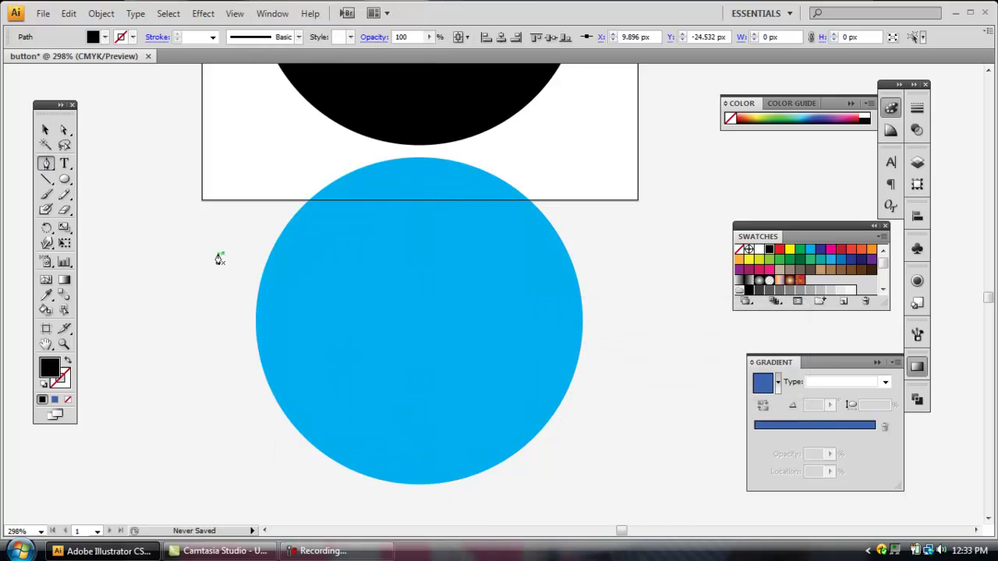
left_click(222, 253)
Step: Add a smooth anchor point slightly below the blue circle's centre, with horizontal handles that bow the segment downward
left_click(420, 350)
left_click_drag(451, 349, 504, 350)
left_click_drag(533, 352, 618, 344)
left_click(622, 463)
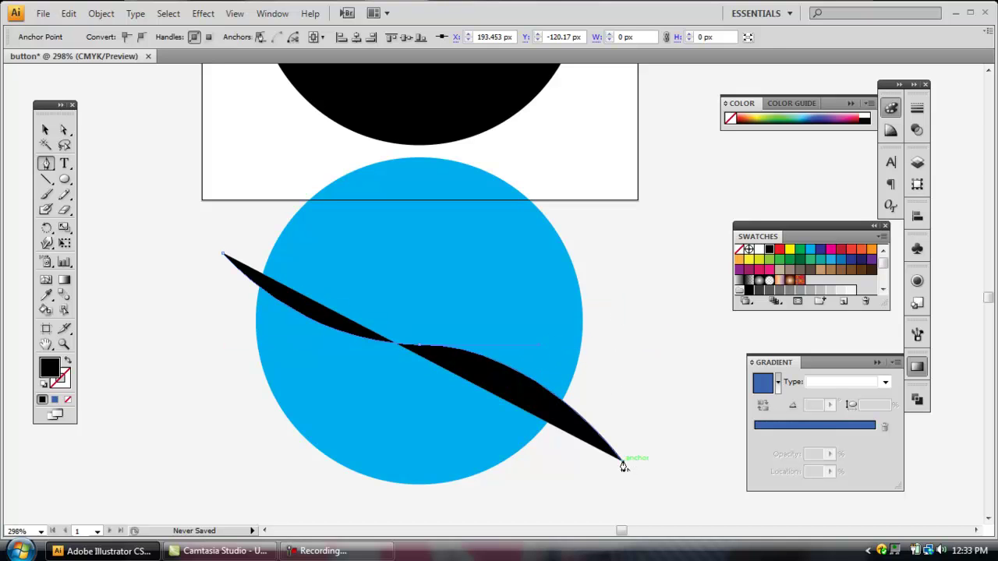
key("ctrl")
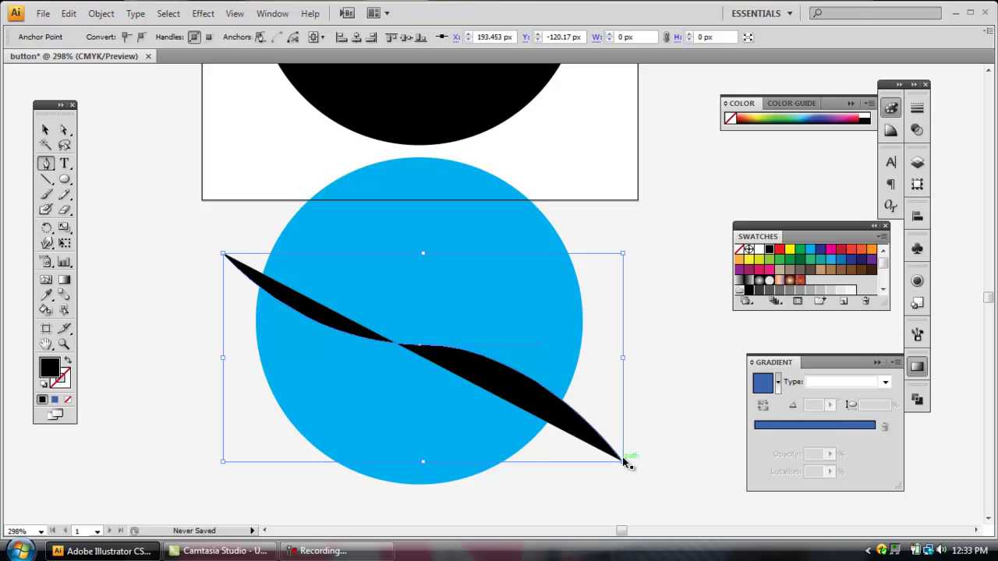
left_click_drag(623, 463, 610, 259)
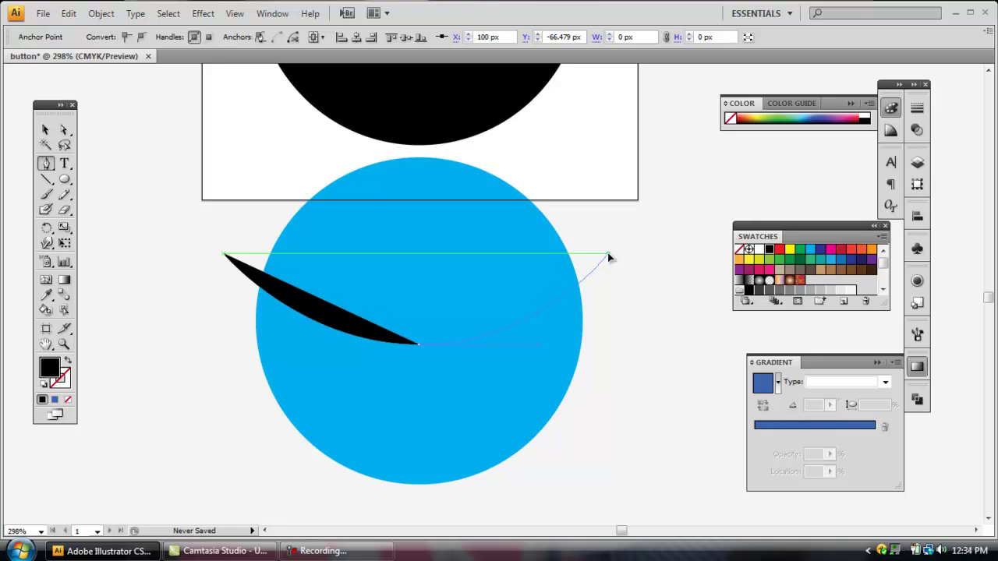
Step: Continue the curve to a right-hand point level with the start, then close the path with straight sides and a flat base below the circle
left_click_drag(609, 259, 609, 259)
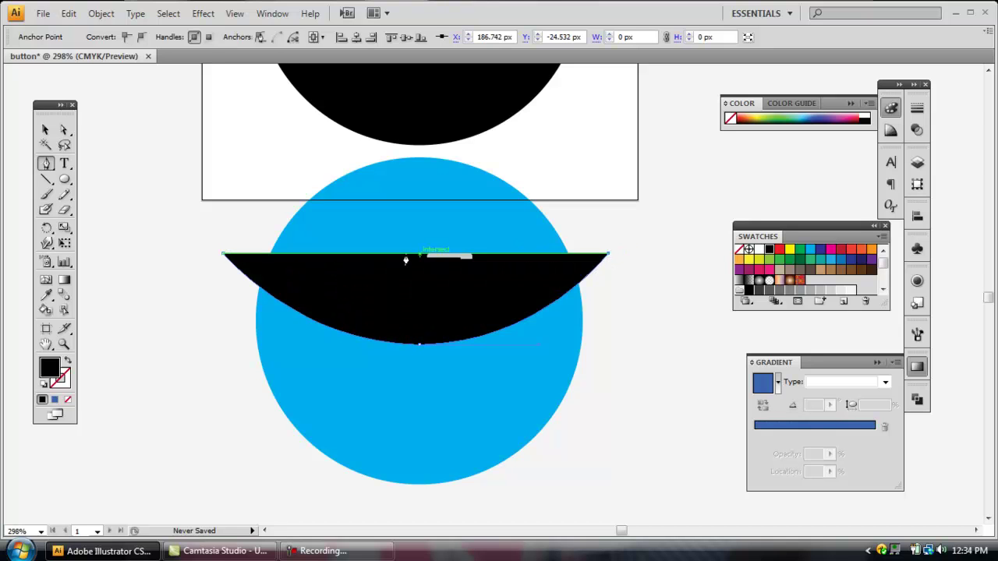
left_click_drag(602, 371, 601, 288)
left_click(607, 456)
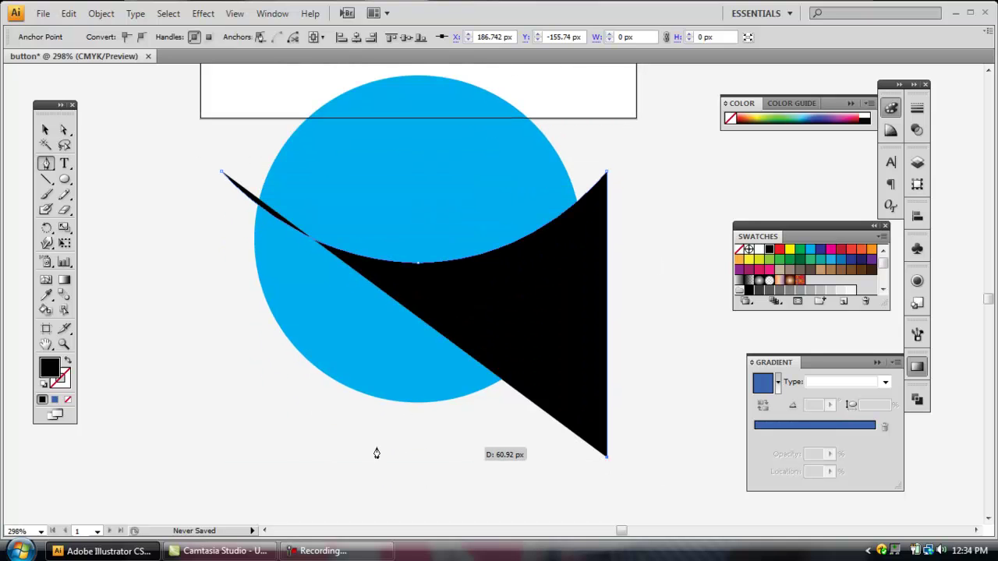
left_click(221, 457)
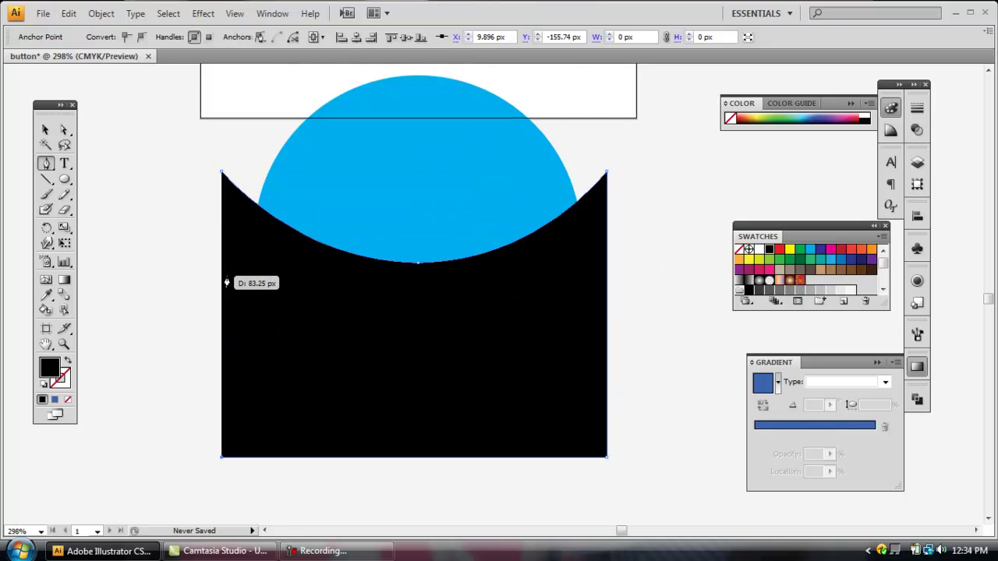
left_click(222, 172)
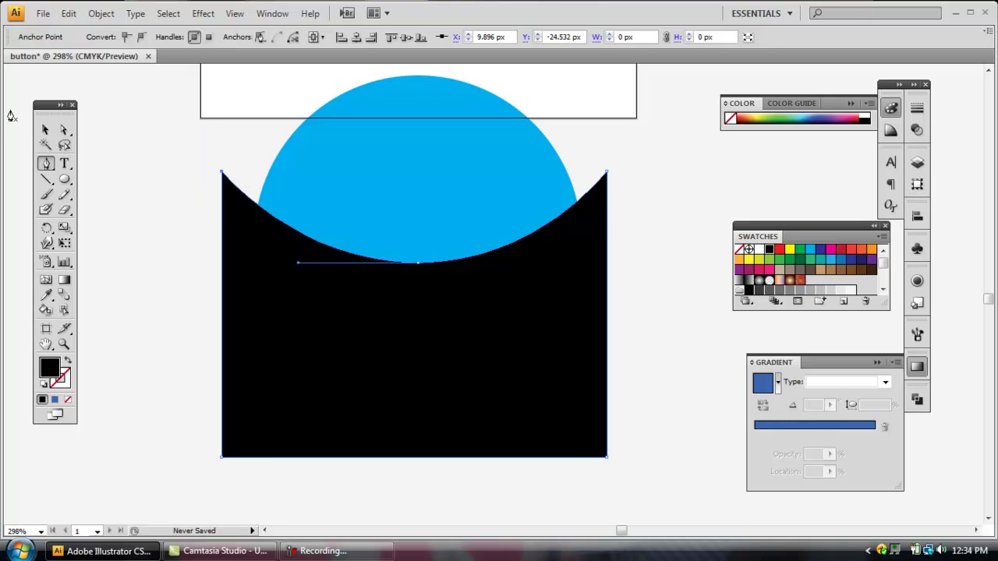
Step: Select the blue circle together with the black curved shape and subtract the front shape from the circle with Minus Front
left_click(45, 131)
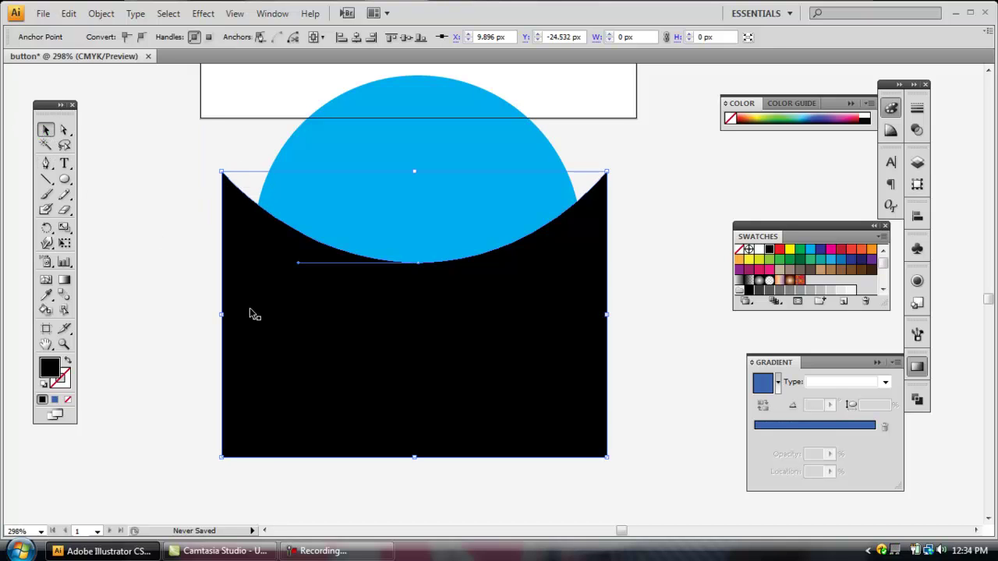
left_click_drag(319, 352, 301, 407)
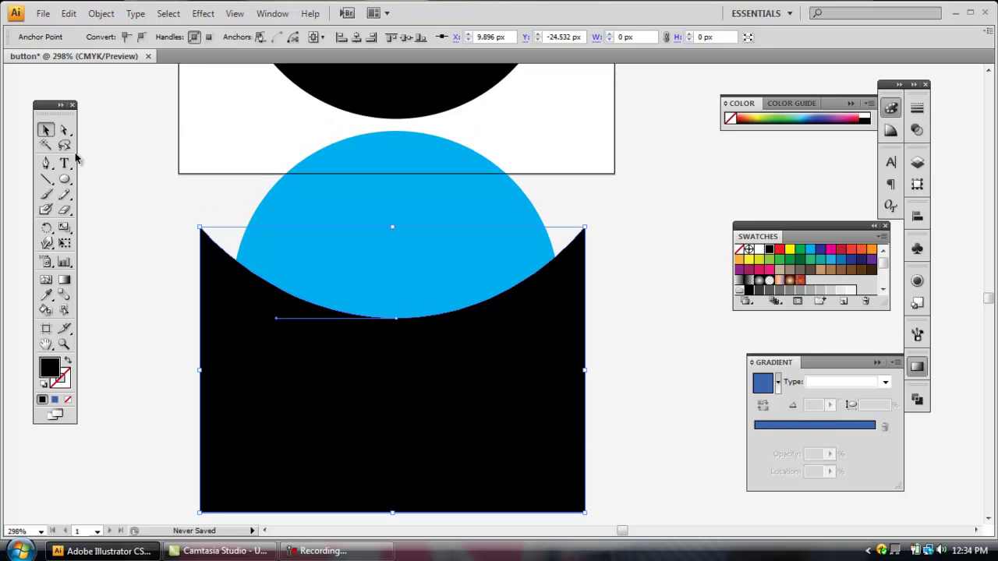
left_click(207, 226)
left_click_drag(206, 211, 316, 333)
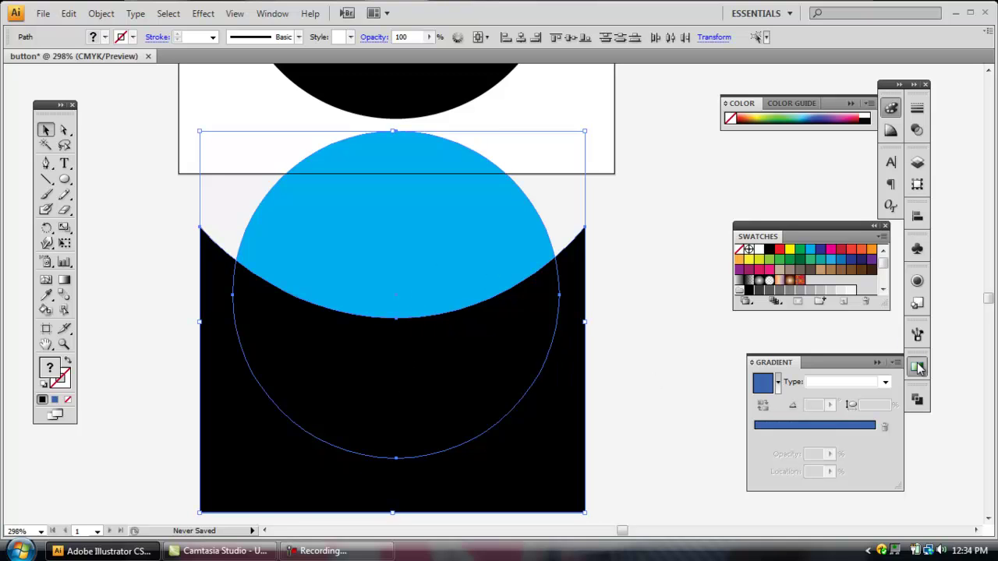
left_click(918, 401)
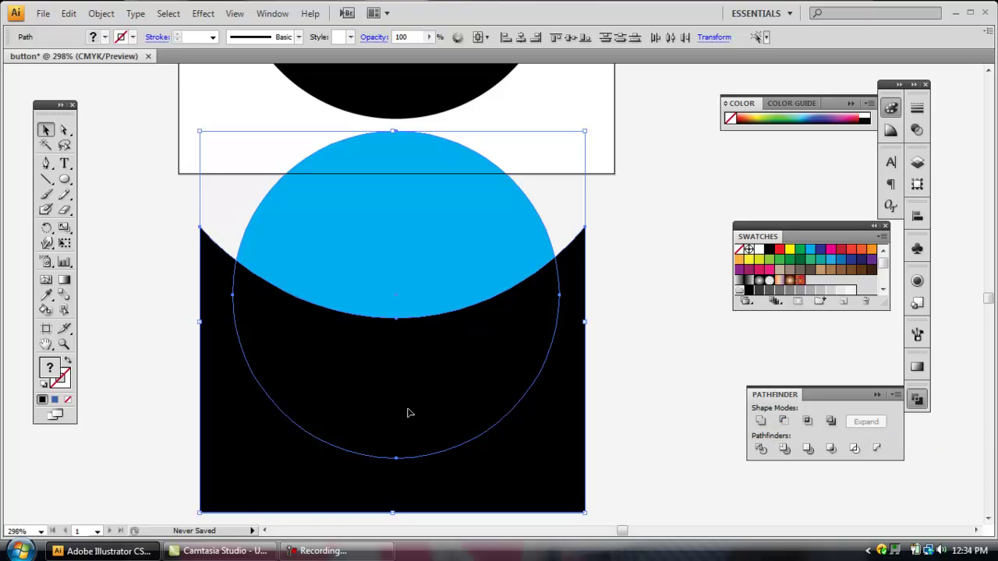
left_click(783, 423)
left_click_drag(603, 300, 621, 323)
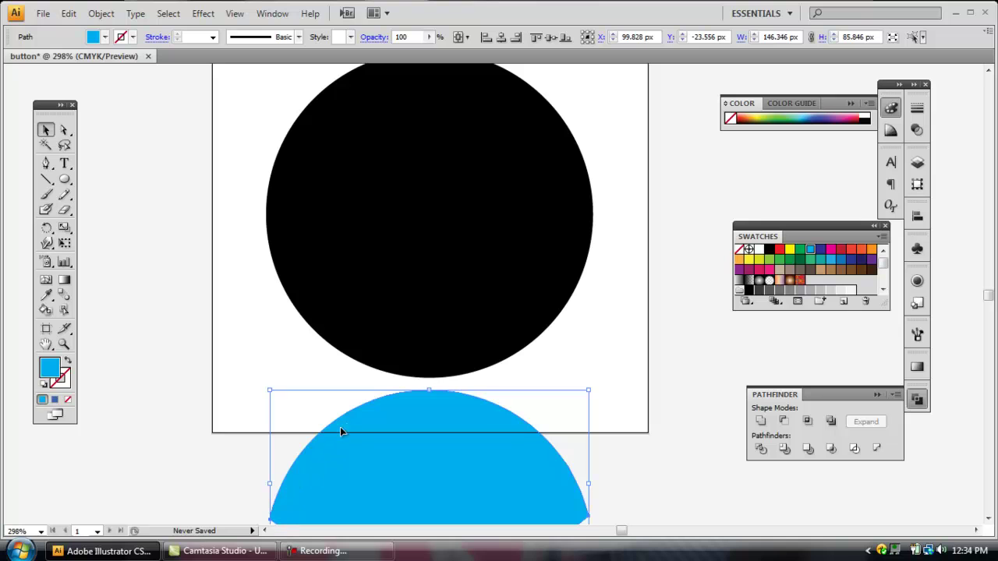
Step: Create an offset path of -3 px from the cut blue shape, with the preview enabled
left_click(109, 16)
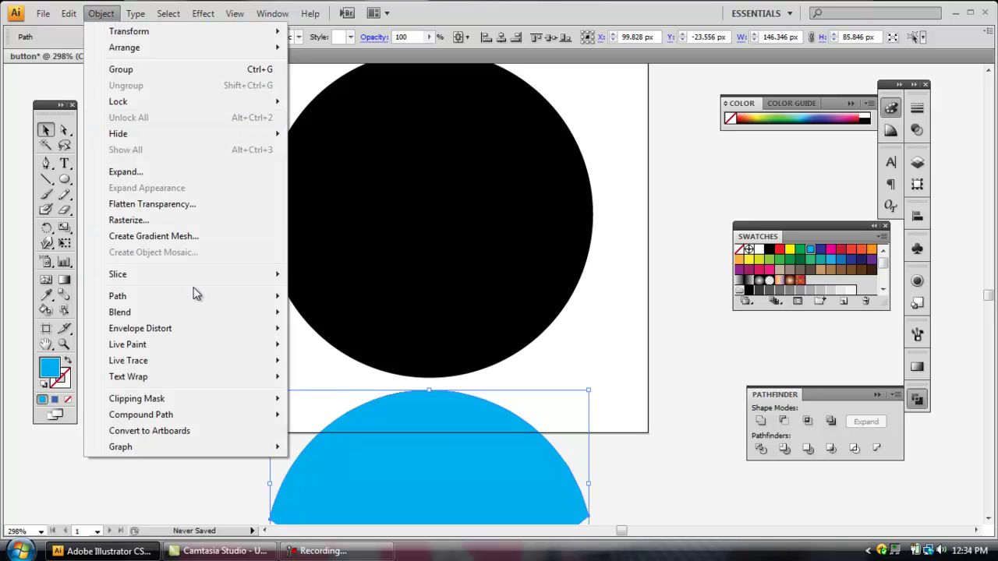
mouse_move(216, 304)
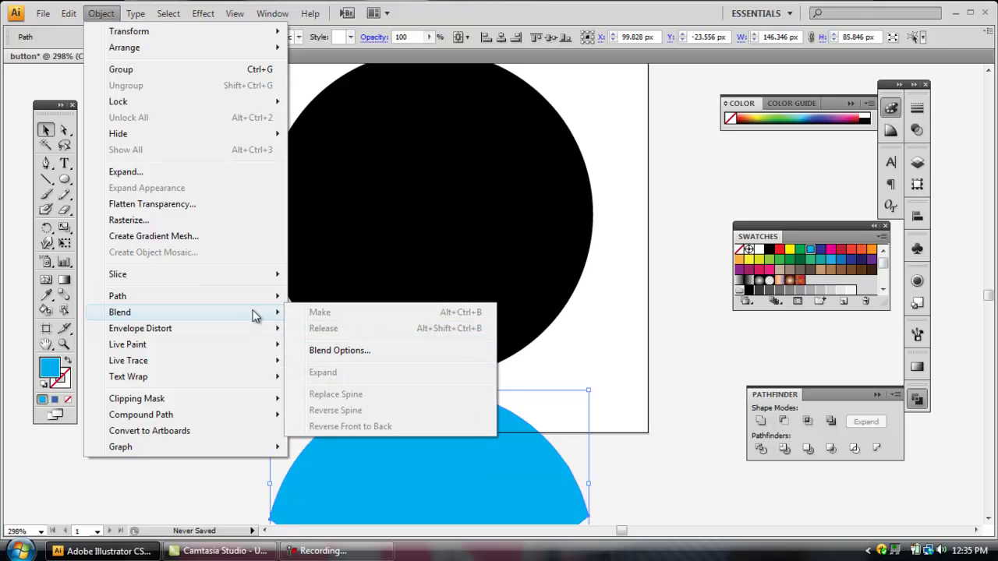
left_click(316, 351)
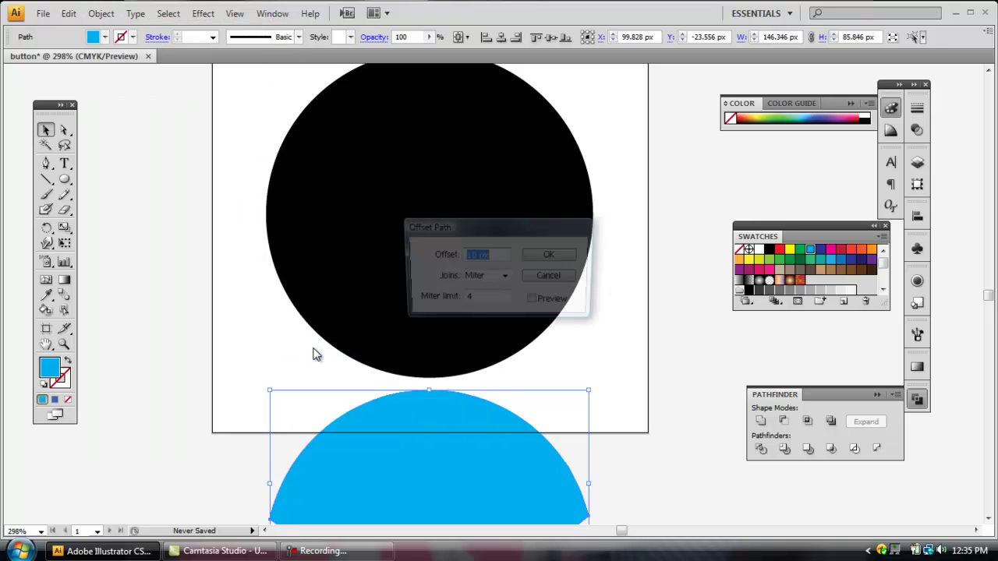
left_click(534, 301)
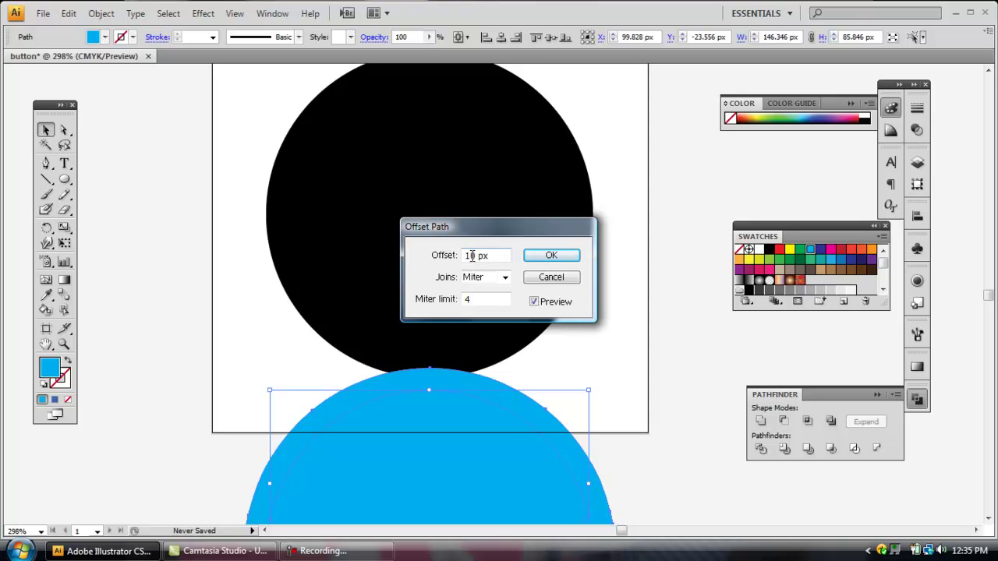
left_click_drag(490, 256, 456, 258)
type("3")
key("Tab")
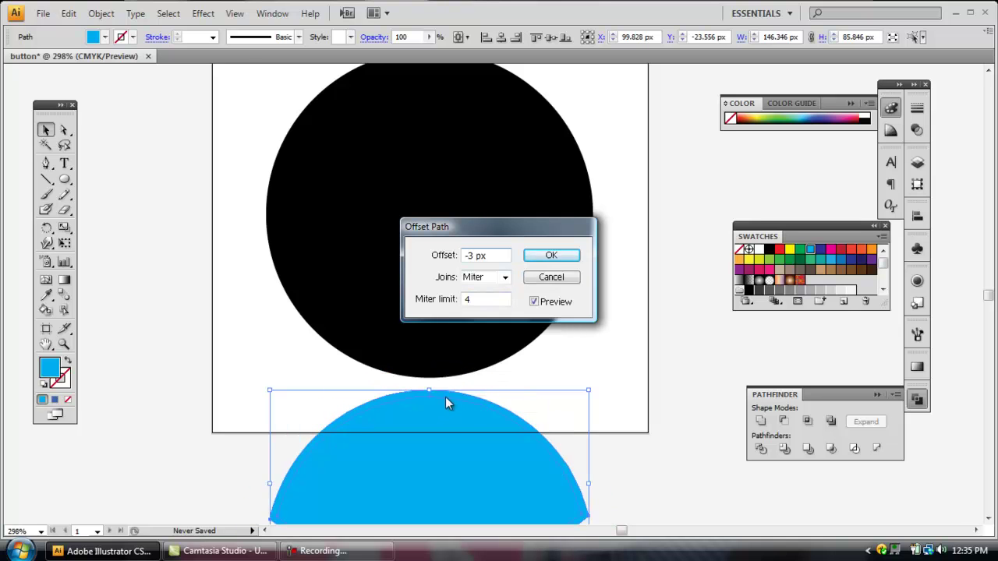
left_click(555, 256)
Step: Move the inset blue shape about 155 px straight up onto the black circle's upper part and delete the larger blue shape left below
left_click_drag(551, 290, 556, 274)
left_click(610, 370)
left_click(494, 421)
left_click_drag(510, 412, 466, 128)
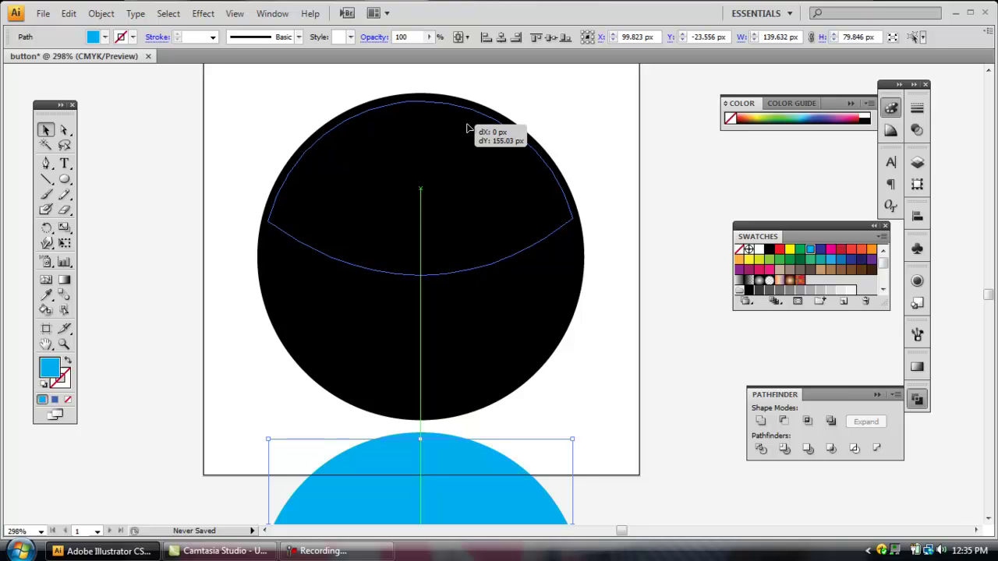
left_click_drag(466, 128, 466, 128)
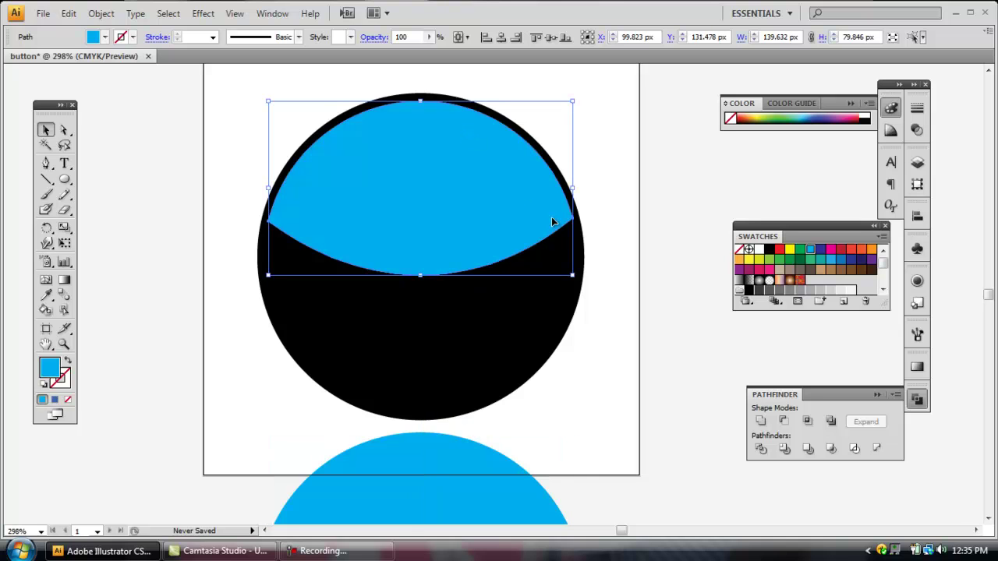
left_click(654, 371)
left_click(466, 467)
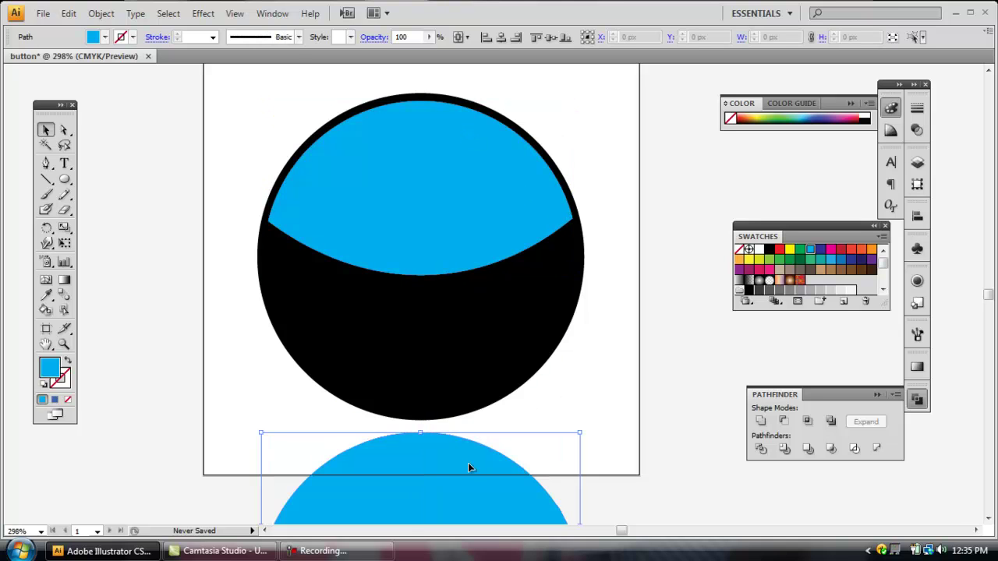
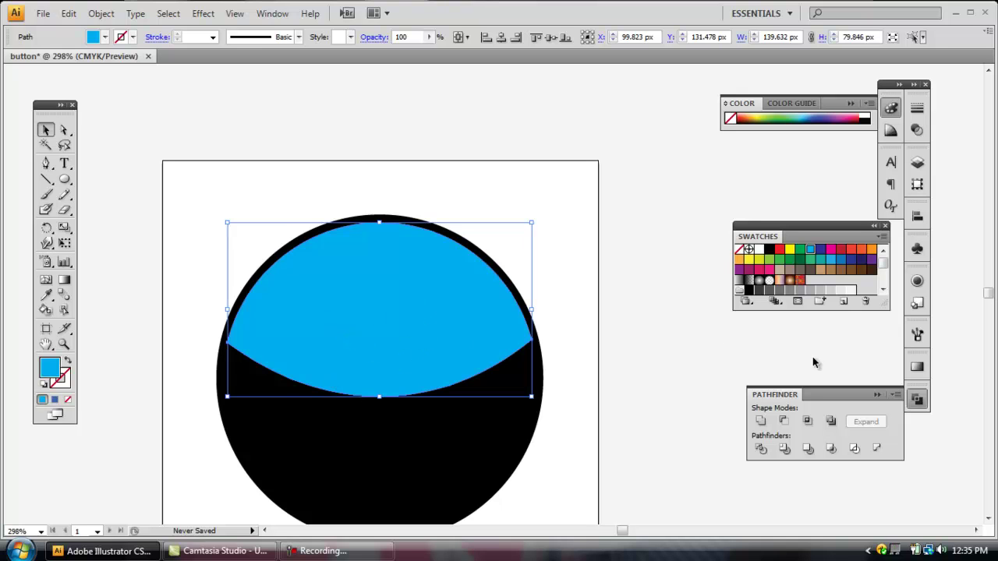
Step: Apply a linear gradient to the inset shape with white at both ends and the start stop at 0% opacity
left_click(918, 369)
left_click(821, 425)
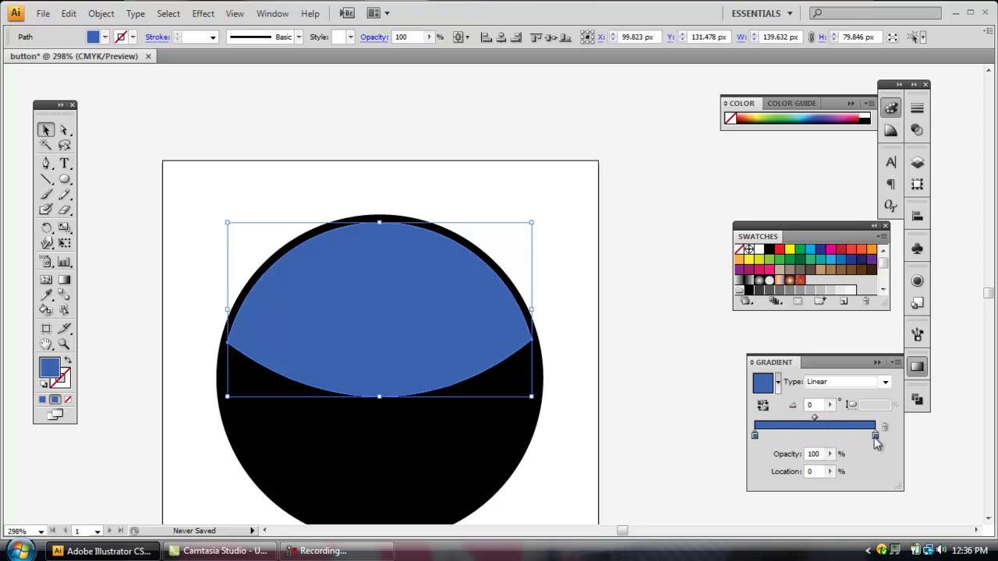
left_click_drag(760, 251, 877, 436)
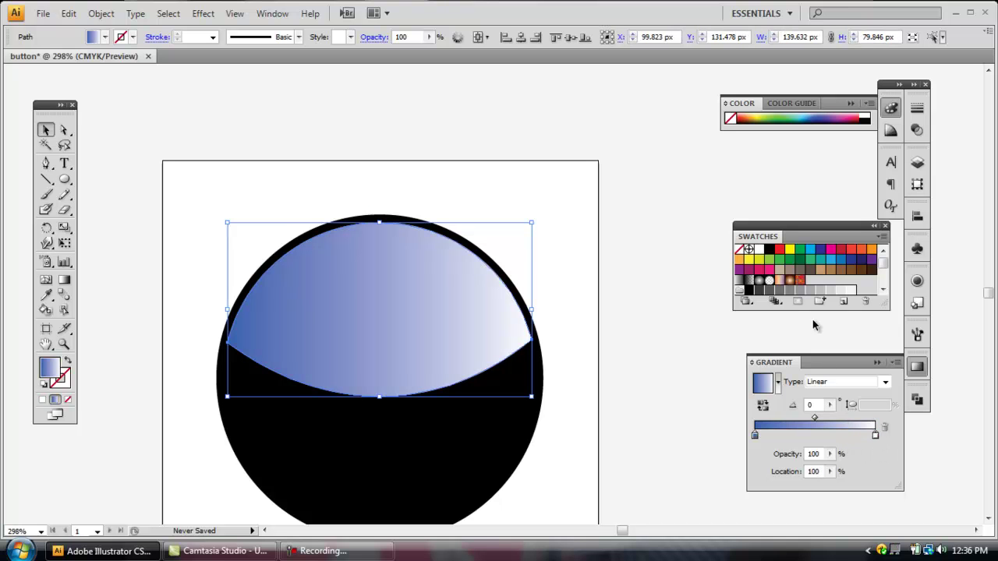
left_click_drag(759, 251, 755, 437)
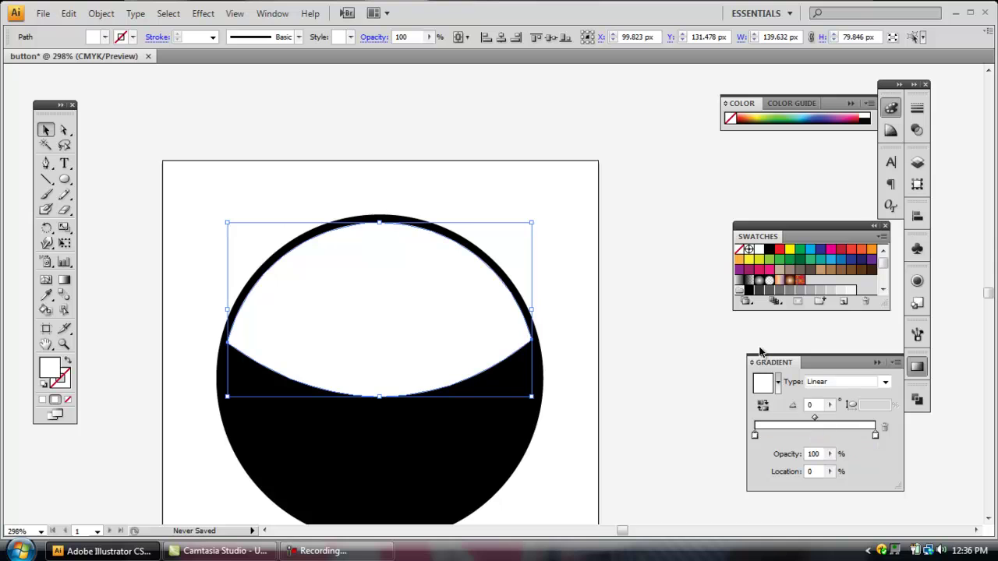
left_click(830, 462)
left_click_drag(832, 469, 744, 468)
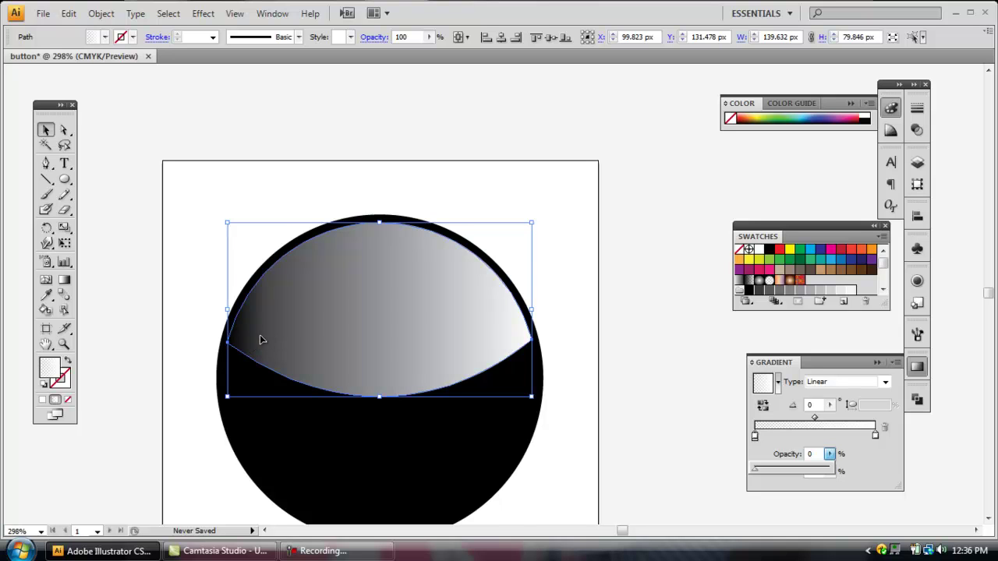
Step: Fill the large black circle behind the highlight with red and deselect it
left_click(215, 360)
left_click(234, 383)
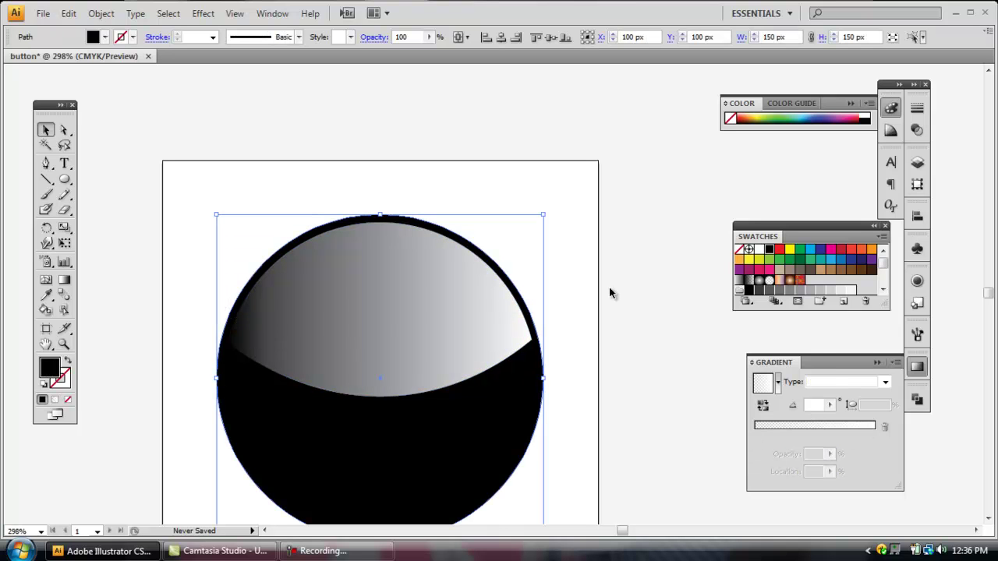
left_click(779, 249)
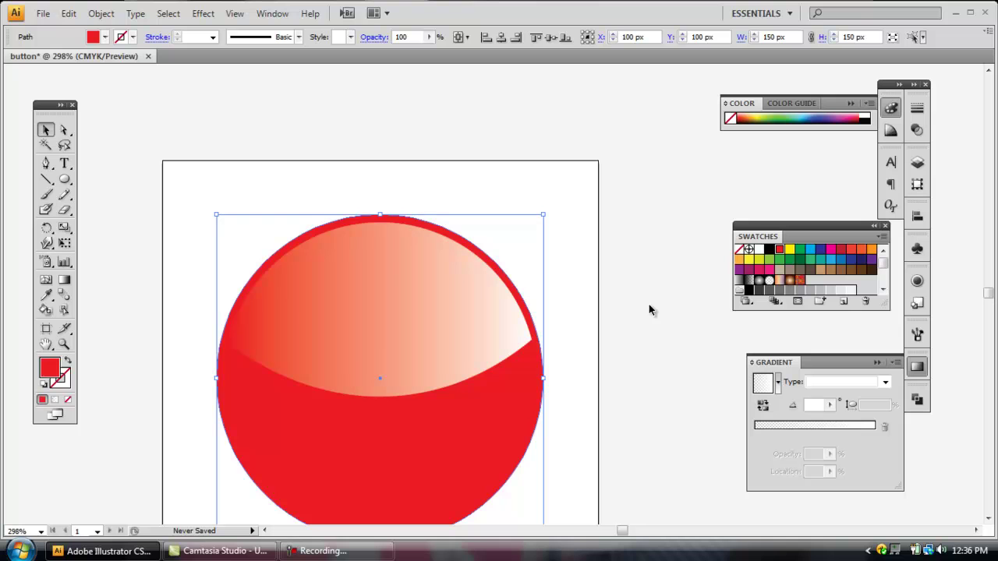
left_click(647, 305)
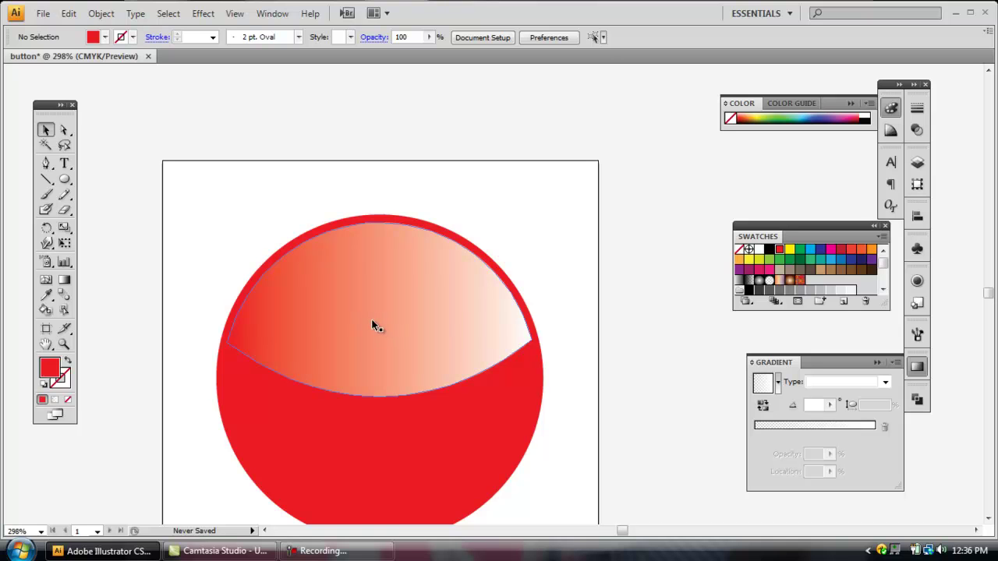
Step: Set the start stop of the highlight shape's gradient to black at 100% opacity
left_click(280, 318)
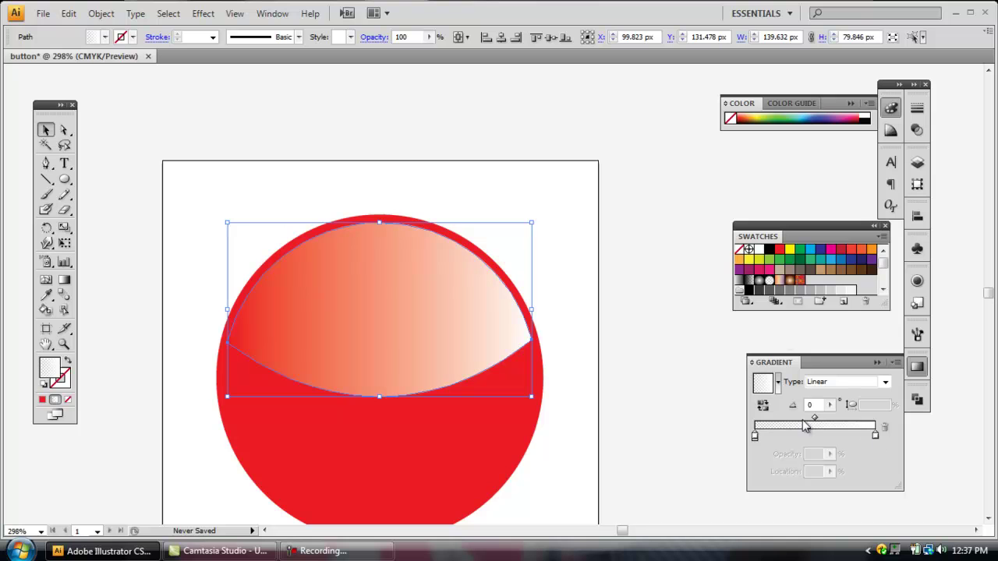
left_click_drag(770, 254, 755, 437)
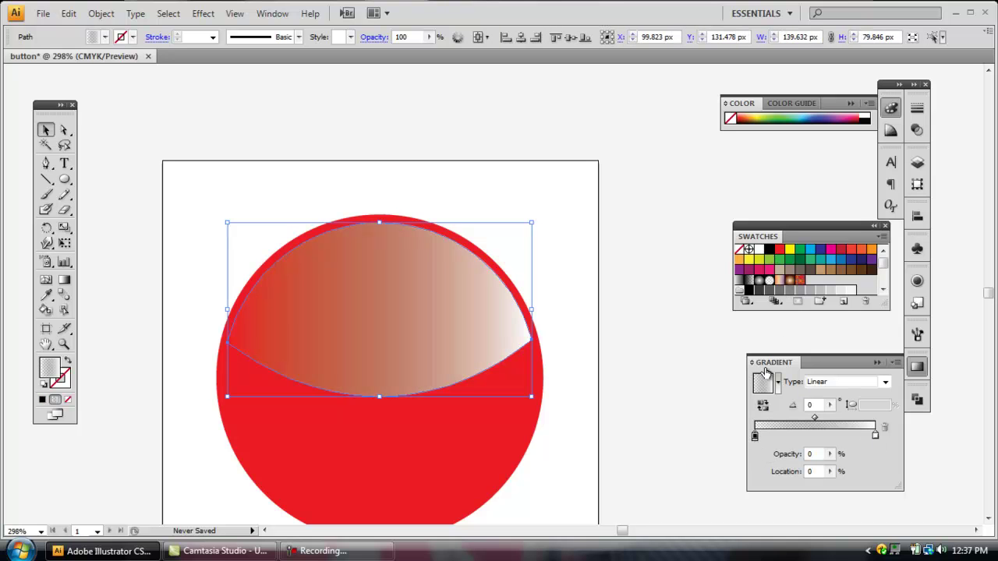
key("Return")
type("100")
key("Return")
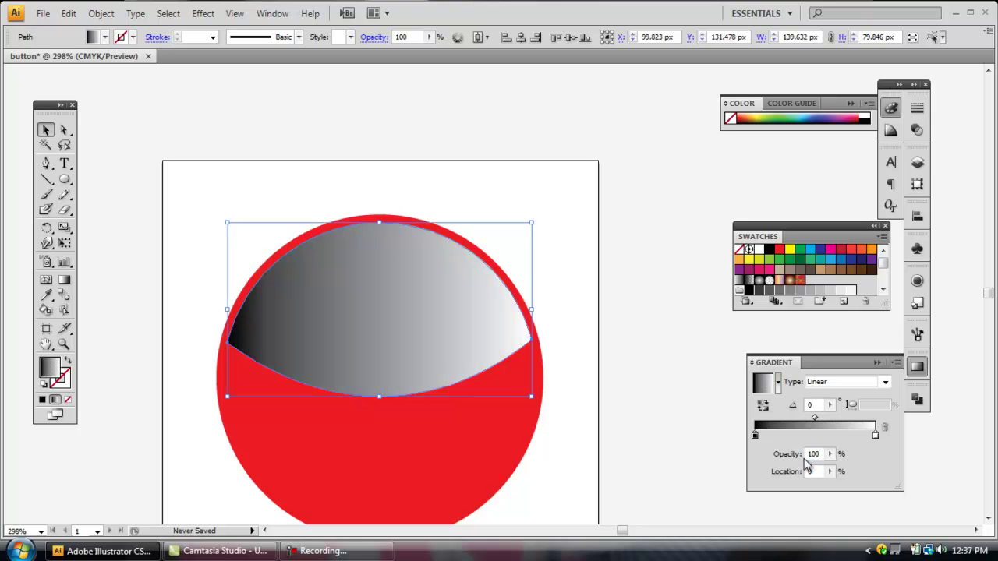
Step: Set the start stop of the highlight shape's gradient to white at 0% opacity and deselect the shape
left_click(624, 356)
left_click(428, 312)
left_click_drag(761, 254, 755, 441)
left_click(830, 454)
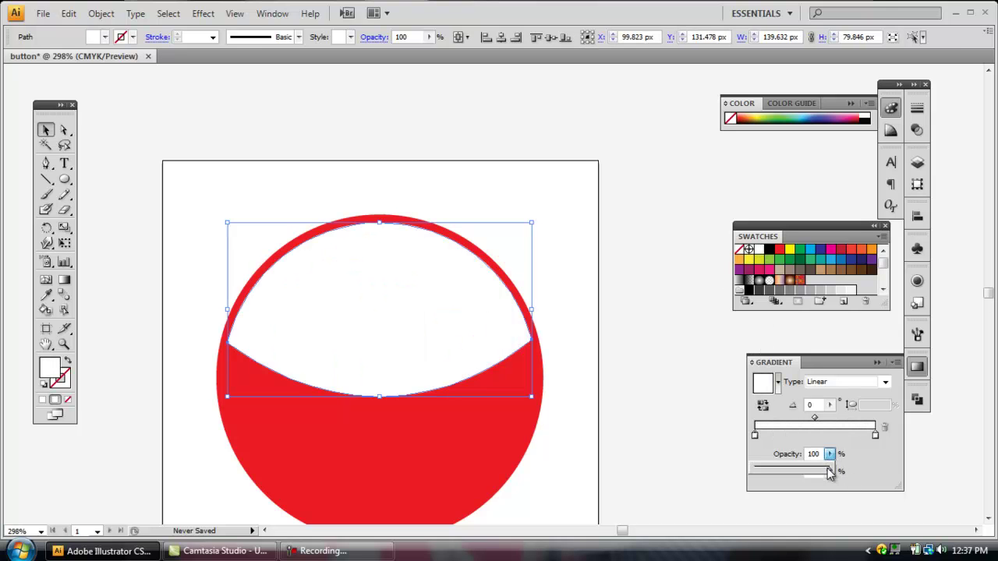
left_click_drag(828, 468, 746, 472)
left_click(674, 320)
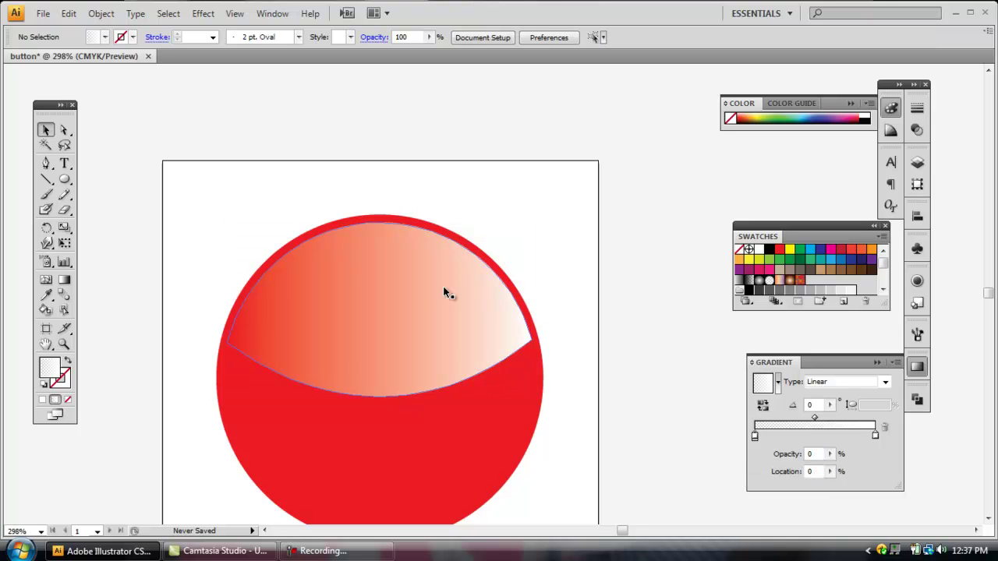
Step: Set the highlight shape's gradient angle to 90° and deselect the shape
left_click(410, 311)
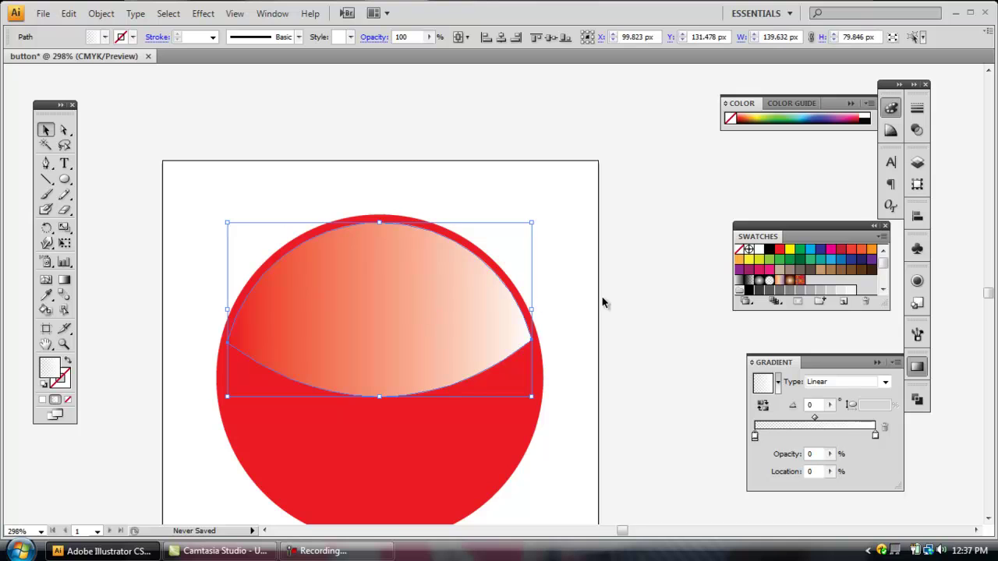
left_click(813, 405)
left_click_drag(814, 405, 804, 406)
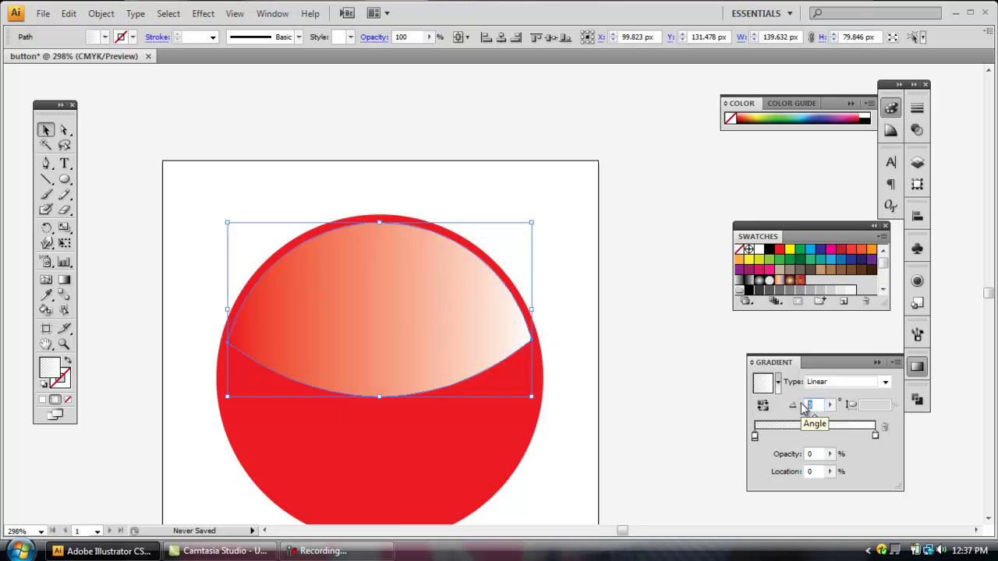
type("90")
key("Return")
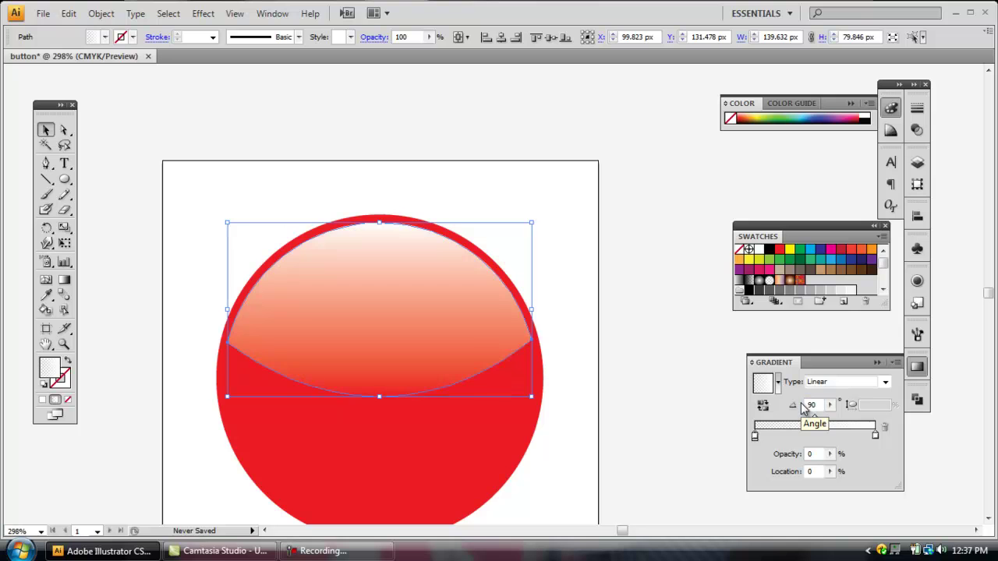
left_click(648, 290)
Step: Apply a linear gradient to the large red circle and set its start stop to red at 100% opacity
left_click_drag(576, 311, 585, 233)
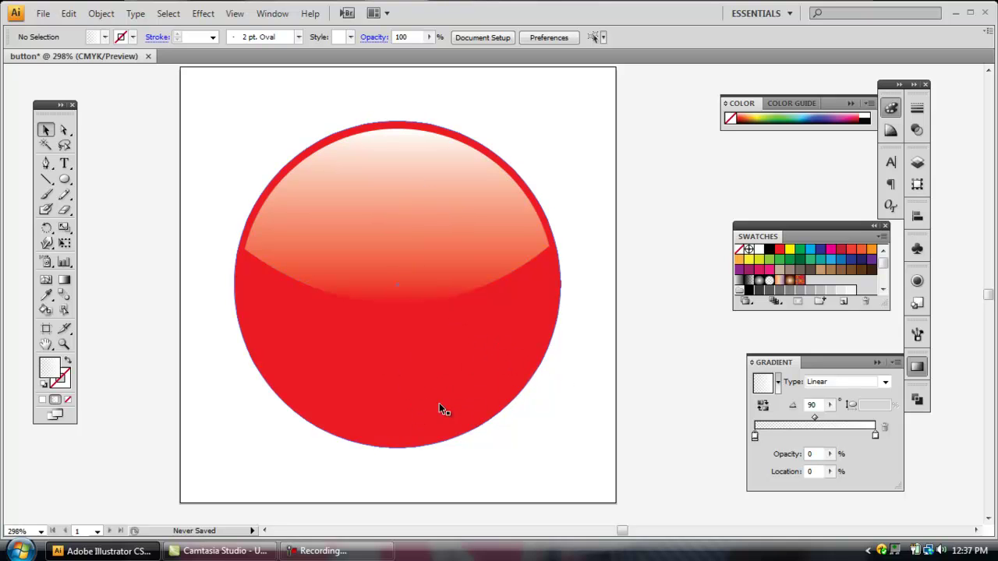
left_click(498, 396)
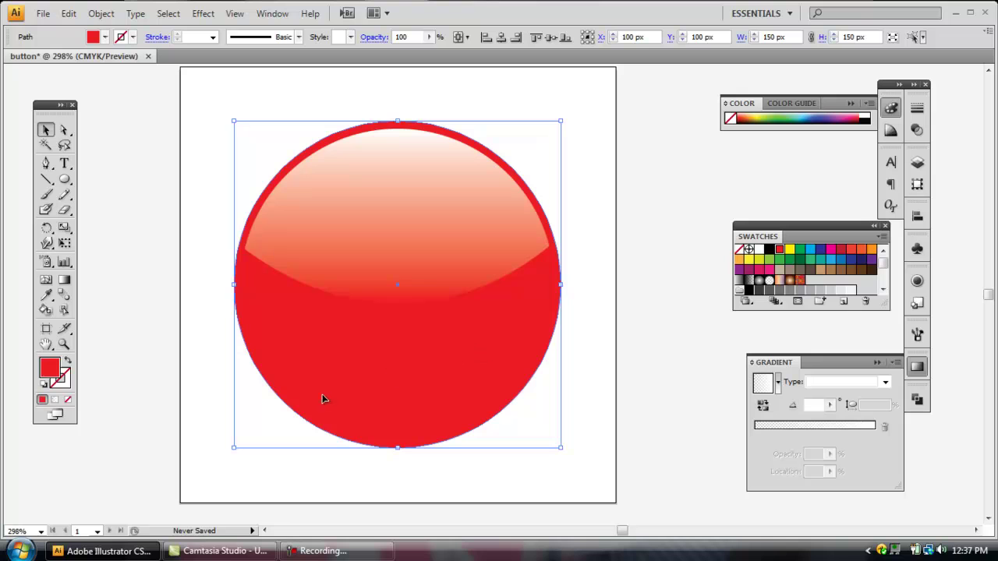
left_click(822, 424)
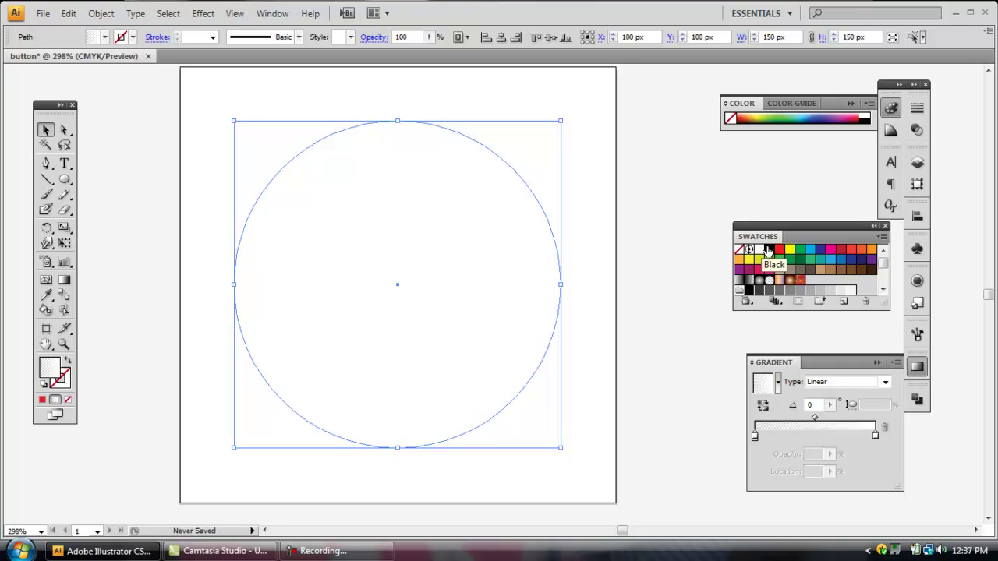
left_click_drag(779, 249, 843, 475)
left_click(831, 456)
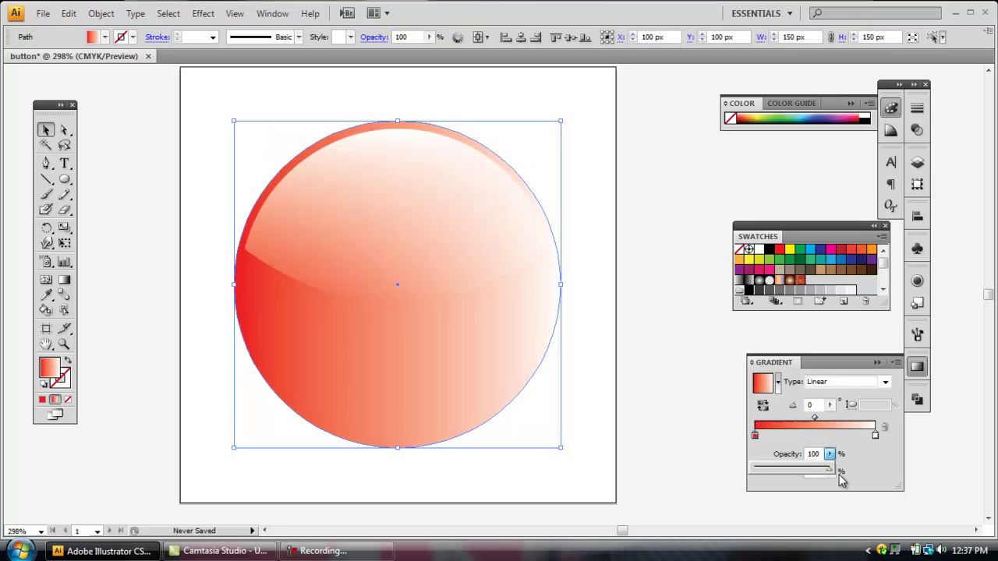
Step: Replace the white end of the circle's gradient with a dark red stop at about 79% and another at the far end
left_click(875, 436)
left_click_drag(842, 253, 851, 434)
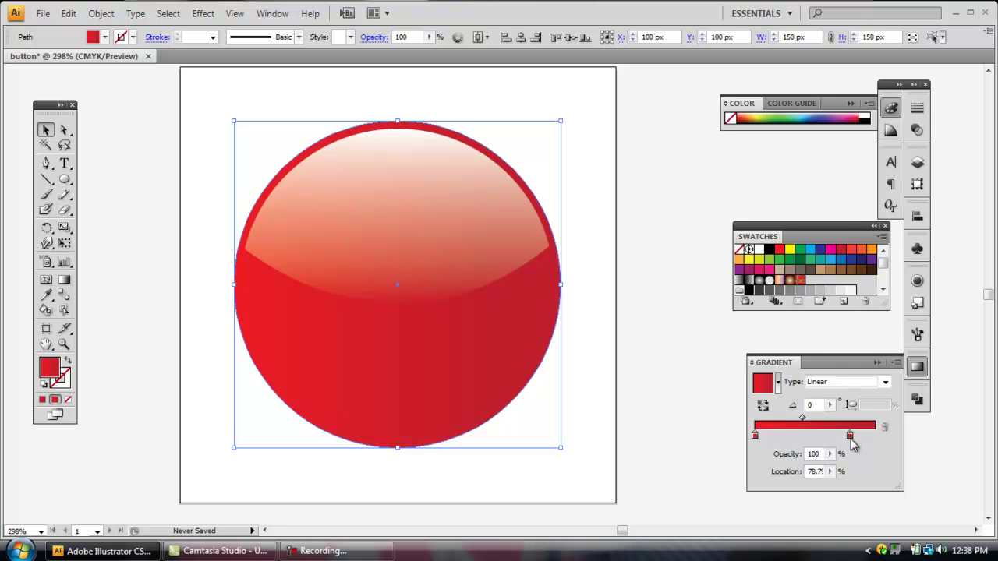
left_click_drag(850, 435, 877, 439)
Step: Darken the end stop of the large circle's gradient to a deep red by raising its black (K) value
double_click(876, 438)
left_click(960, 504)
left_click_drag(960, 504, 947, 505)
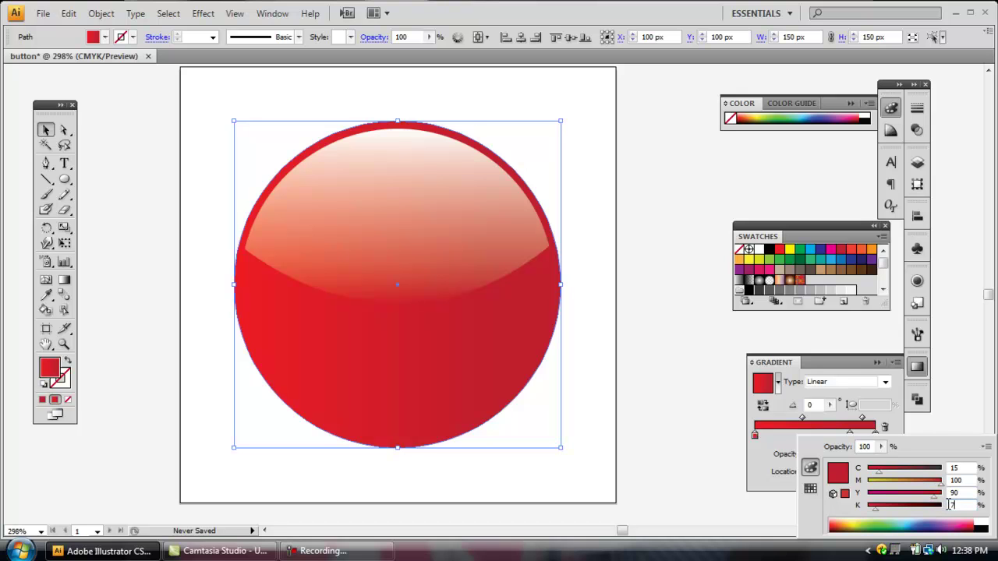
key("Return")
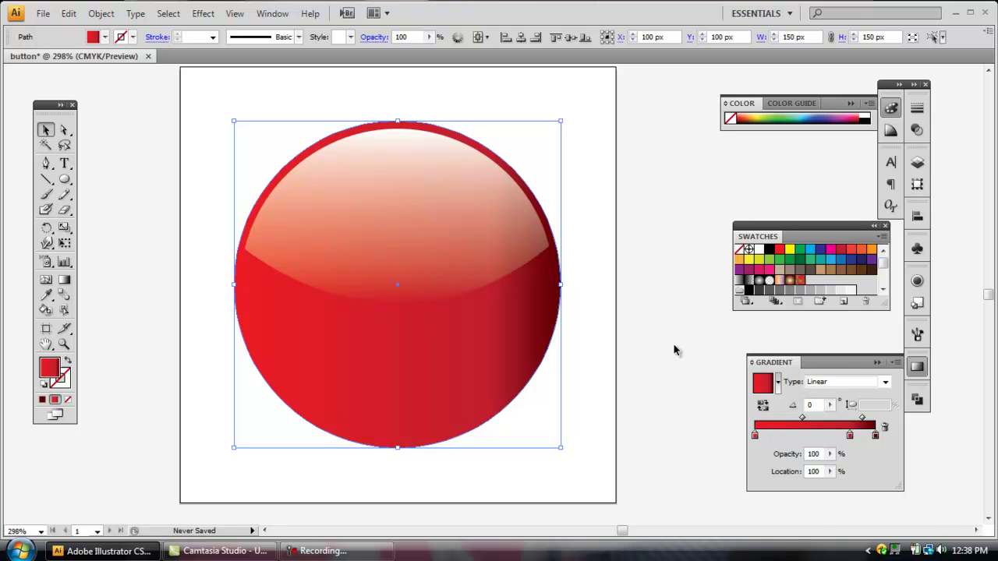
Step: Change the large circle's gradient type to Radial and deselect the circle
left_click(886, 386)
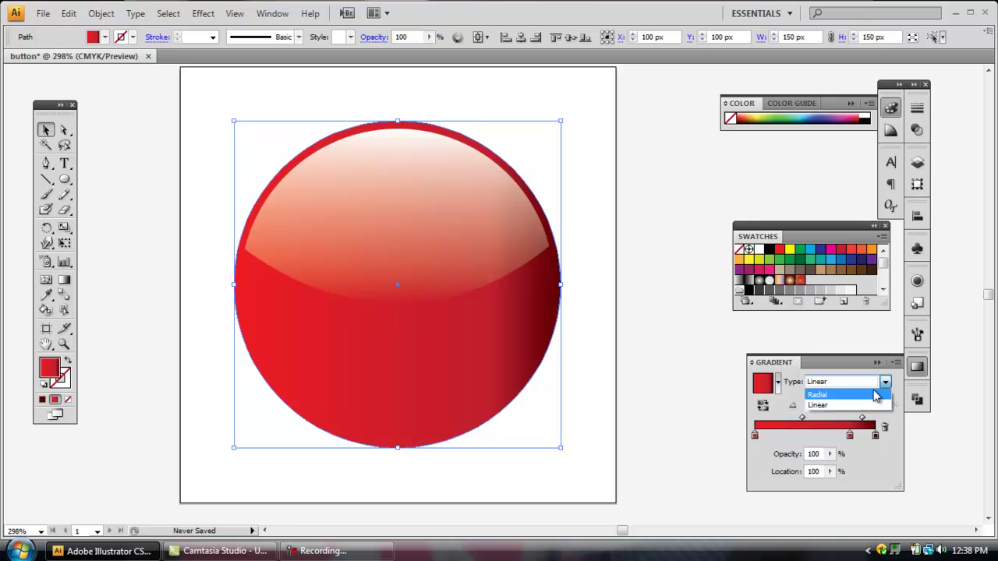
left_click(876, 396)
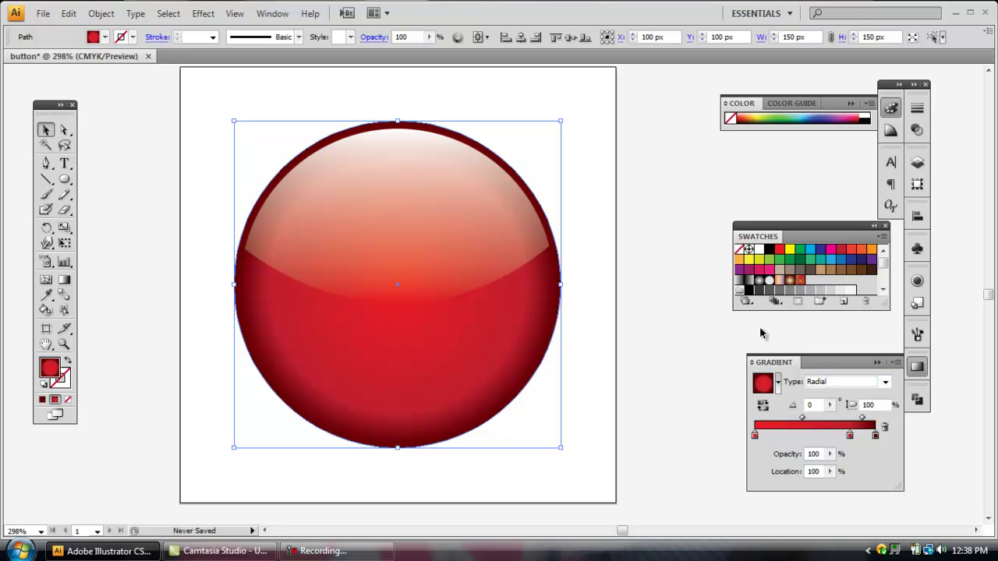
left_click(669, 285)
Step: Move the middle stop of the large circle's radial gradient to about 69% and deselect the circle
left_click(489, 336)
mouse_move(850, 434)
left_mouse_down()
mouse_move(829, 436)
mouse_move(856, 440)
left_mouse_up()
left_click_drag(852, 434, 842, 439)
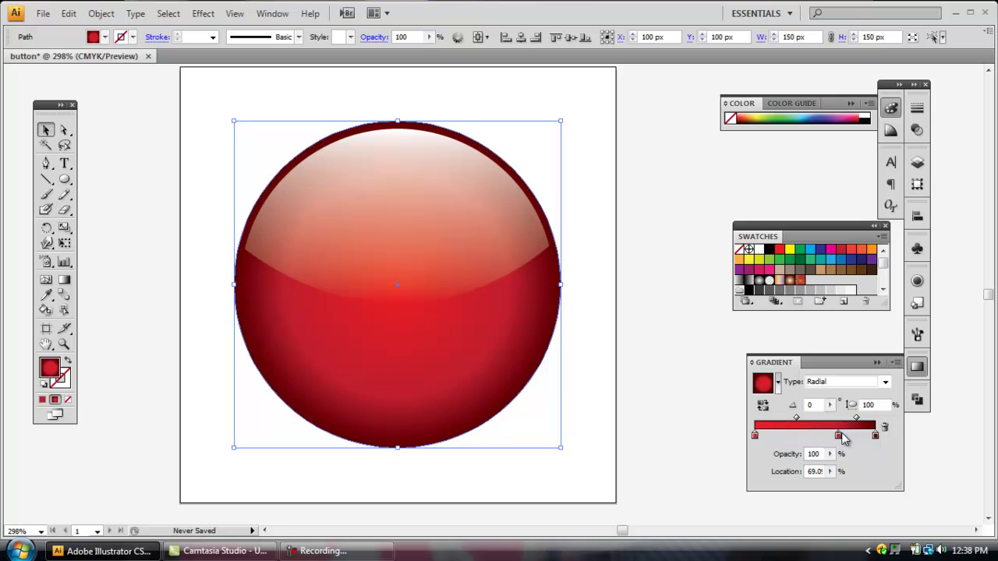
left_click(676, 339)
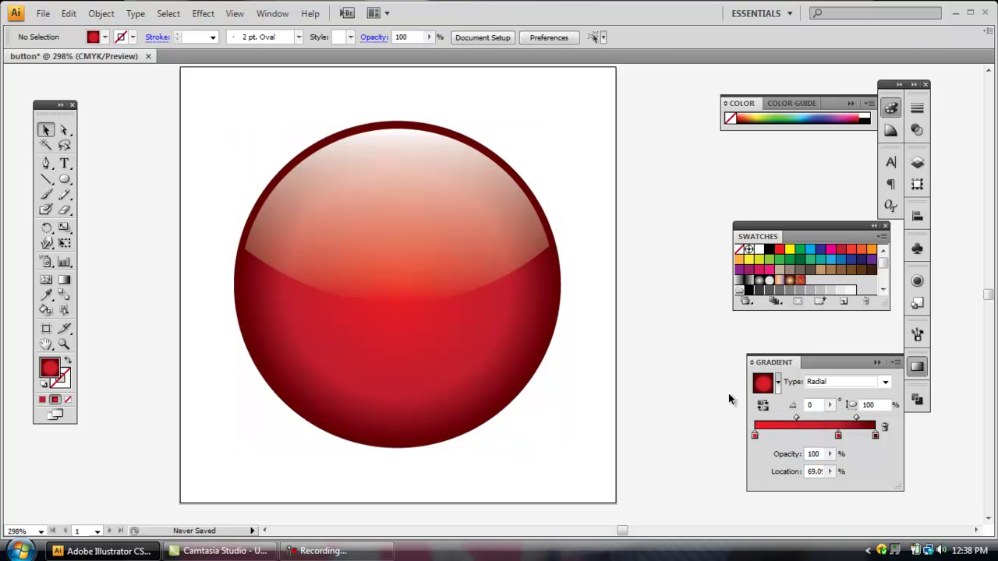
Step: Shift the circle gradient's first midpoint to about 44.7% and its second midpoint to about 56.8%
left_click(519, 350)
mouse_move(798, 419)
left_mouse_down()
mouse_move(788, 419)
mouse_move(807, 420)
mouse_move(792, 419)
left_mouse_up()
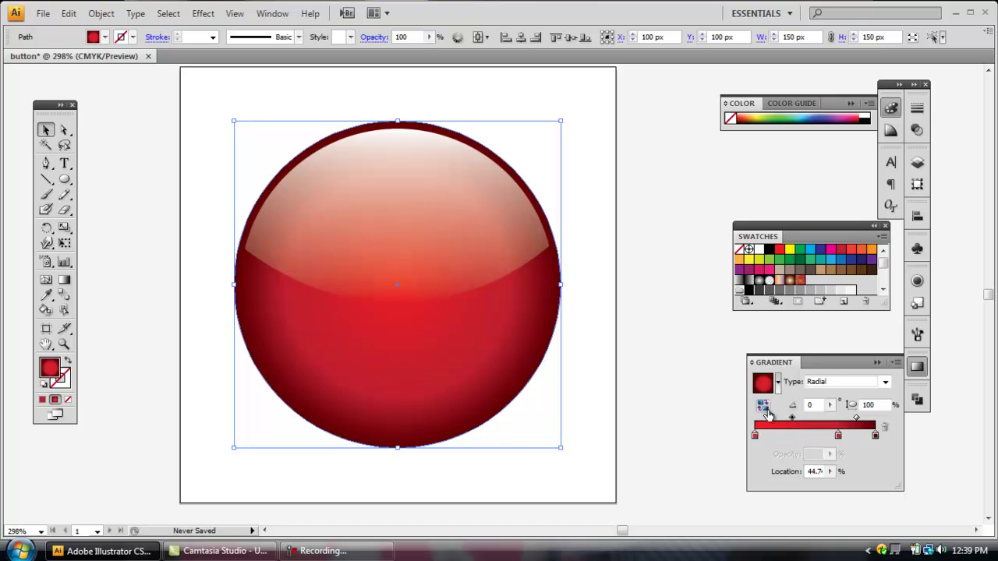
left_click(663, 360)
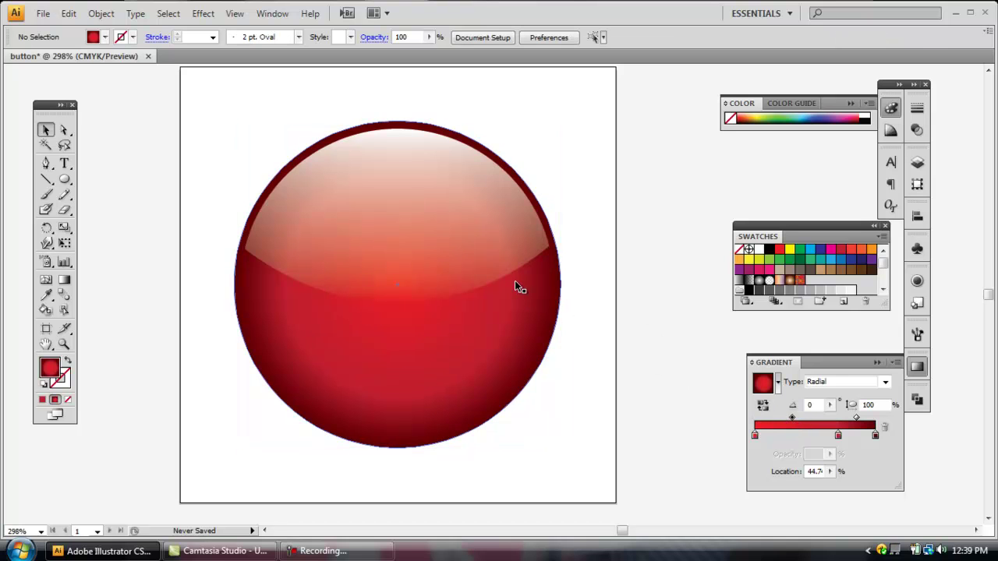
left_click(543, 317)
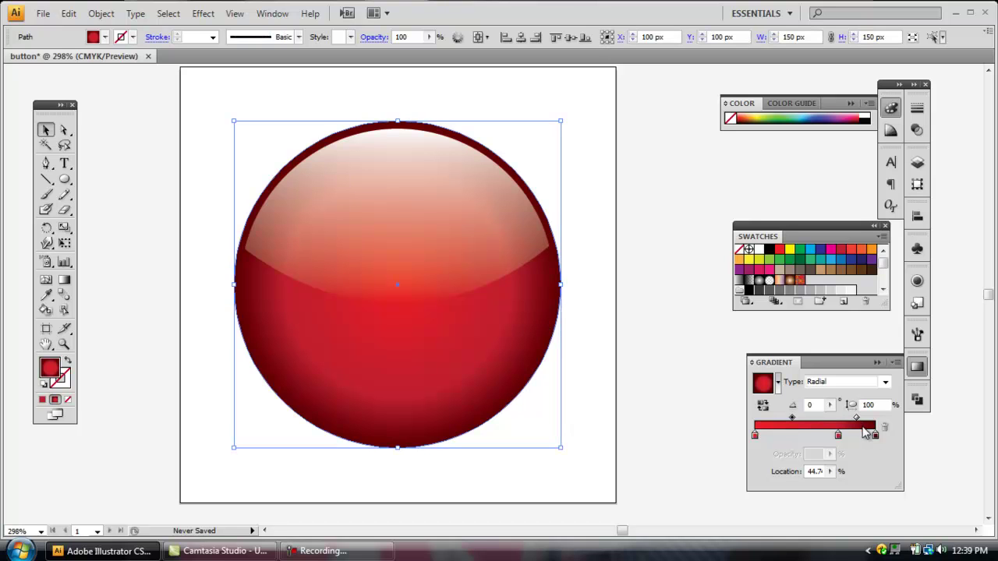
left_click_drag(858, 418, 858, 419)
left_click_drag(861, 421, 863, 421)
left_click(695, 365)
scroll(621, 357, "up", 2)
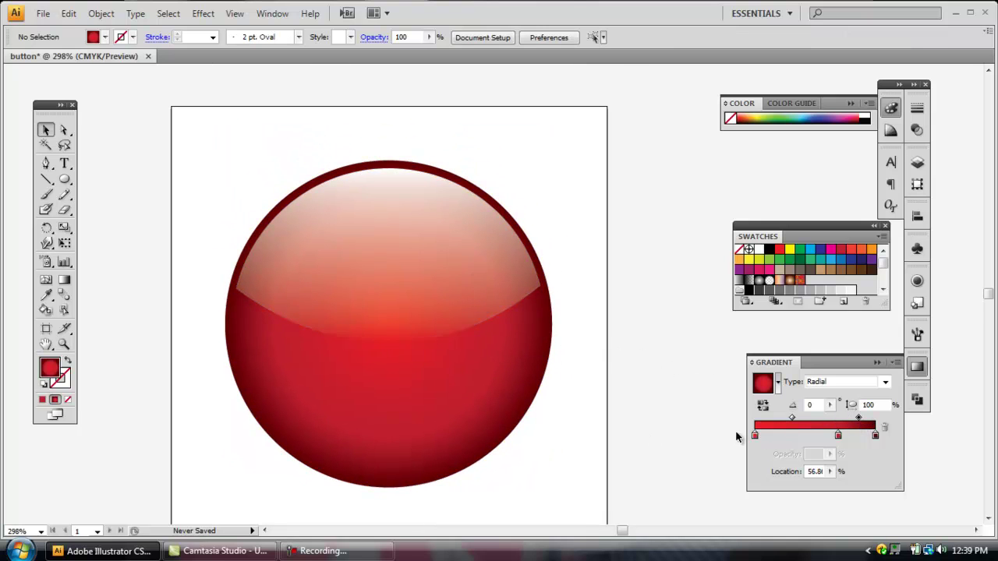
scroll(486, 296, "down", 3)
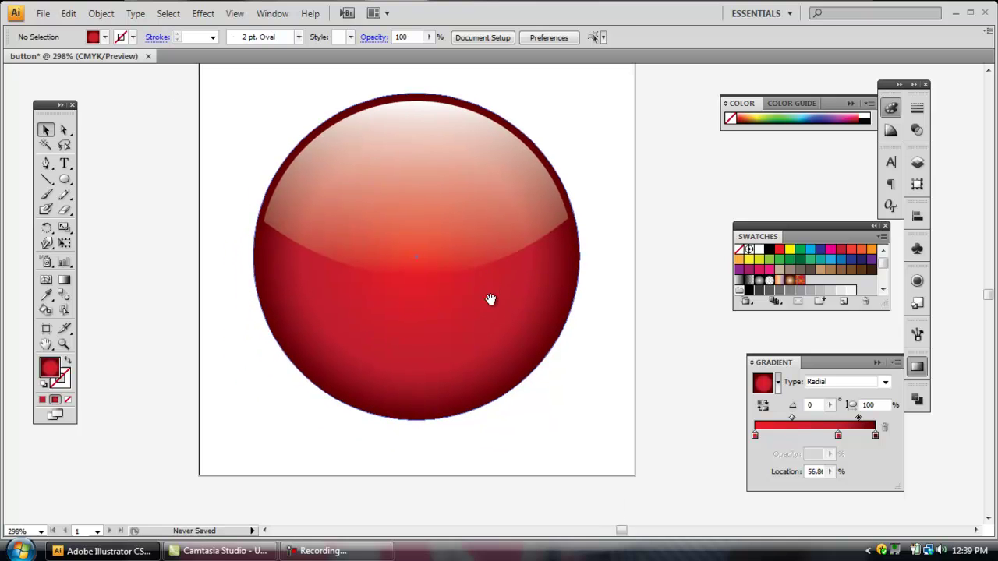
Step: Start a Drop Shadow effect on the large red circle with the preview turned on
left_click(543, 326)
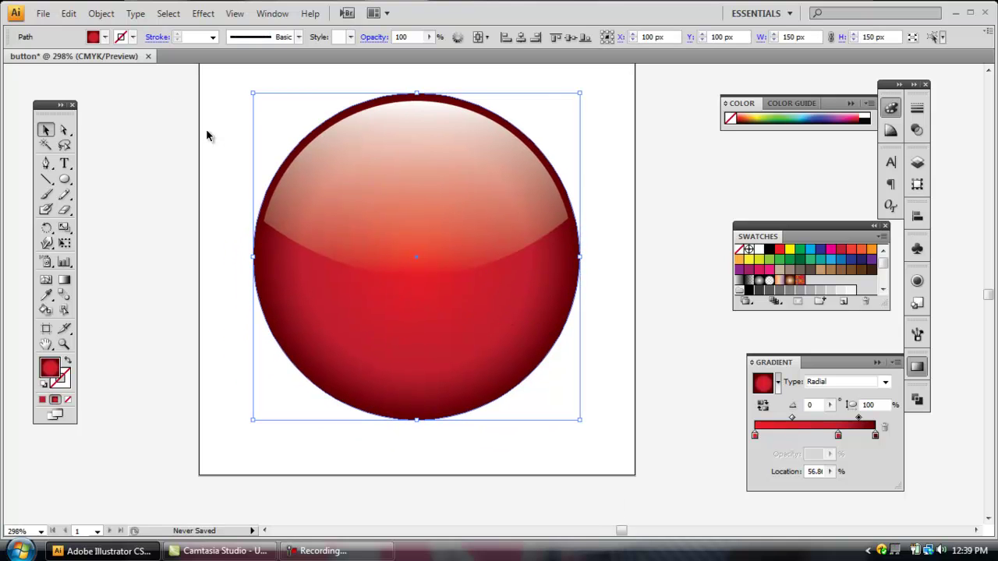
left_click(207, 19)
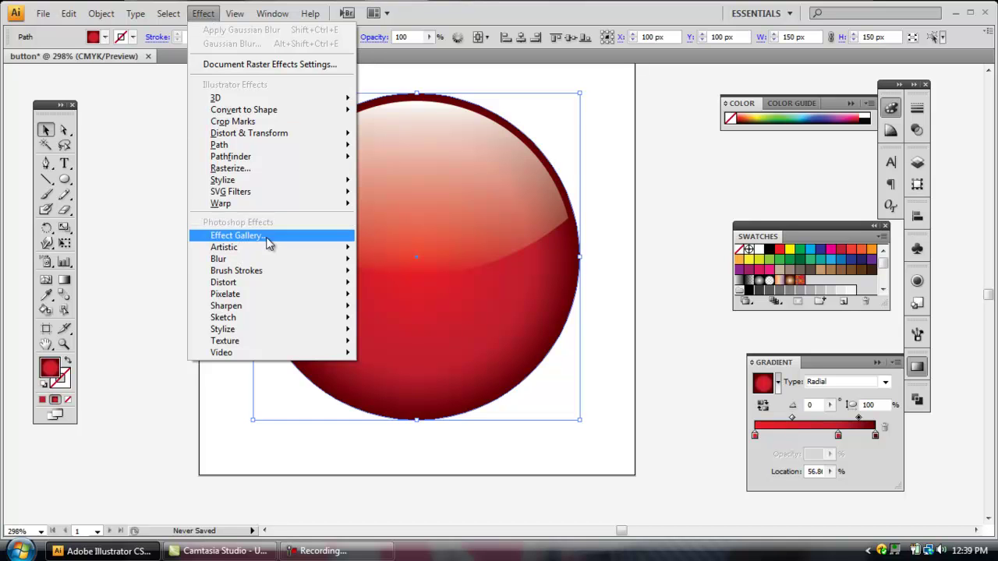
left_click(214, 17)
left_click(213, 19)
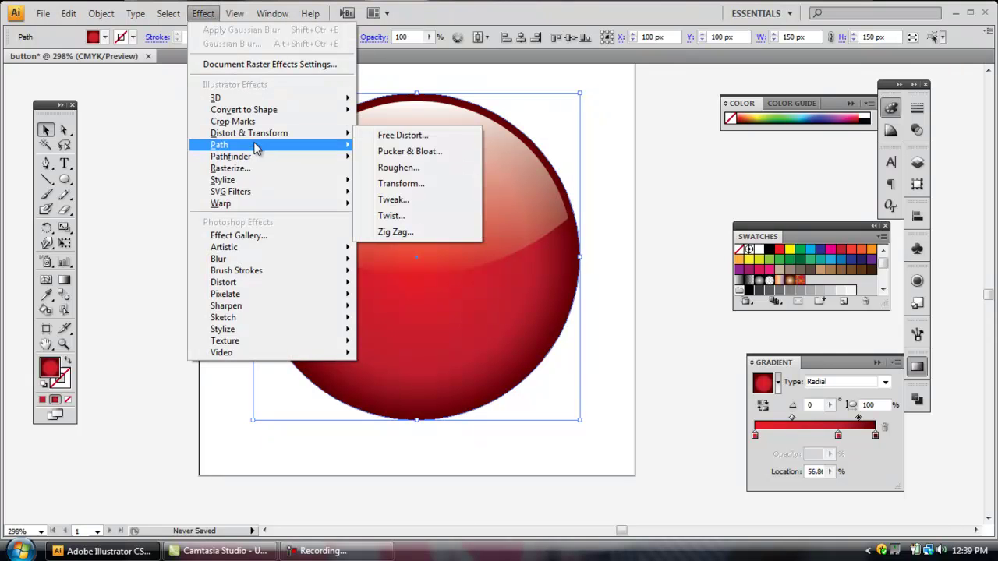
mouse_move(279, 182)
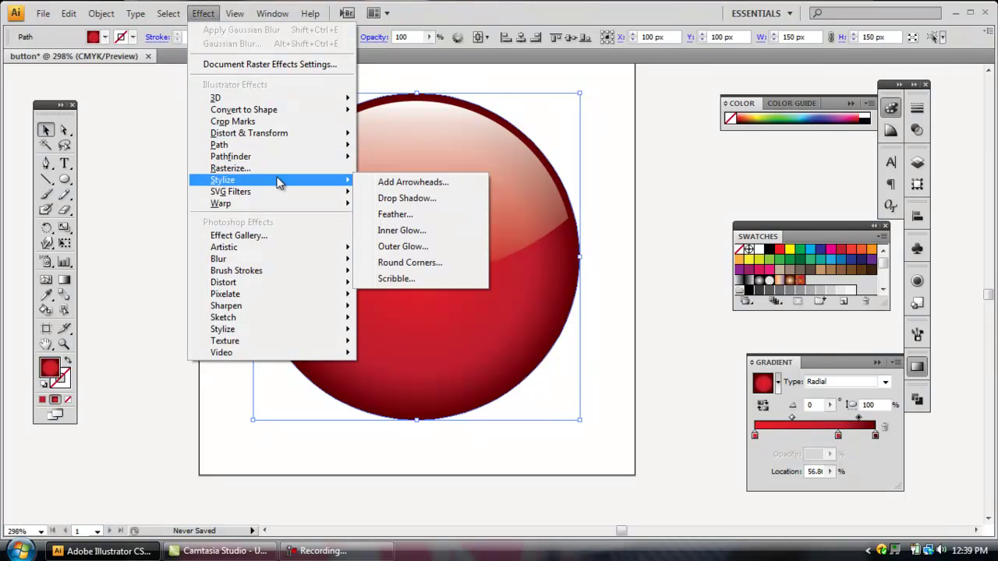
left_click(370, 199)
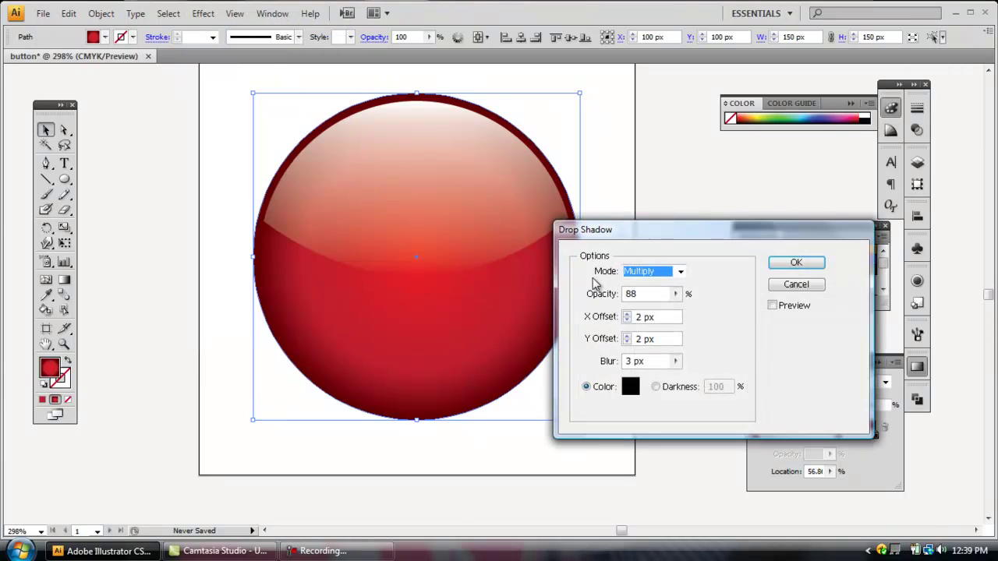
left_click(772, 306)
left_click_drag(730, 231, 781, 287)
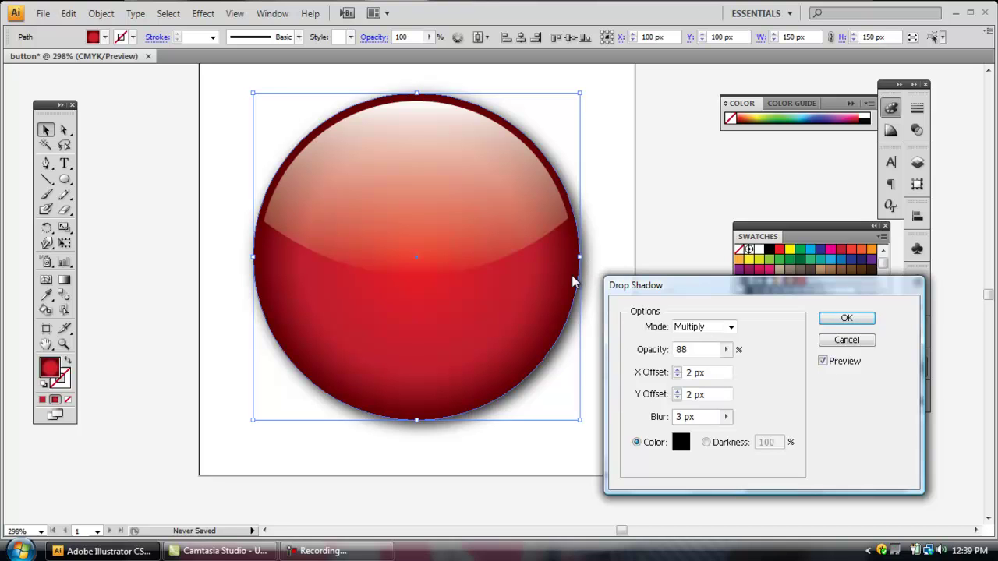
Step: Set the drop shadow's blur to 4 px, apply the effect and deselect the circle
left_click(725, 417)
left_click_drag(653, 435, 667, 439)
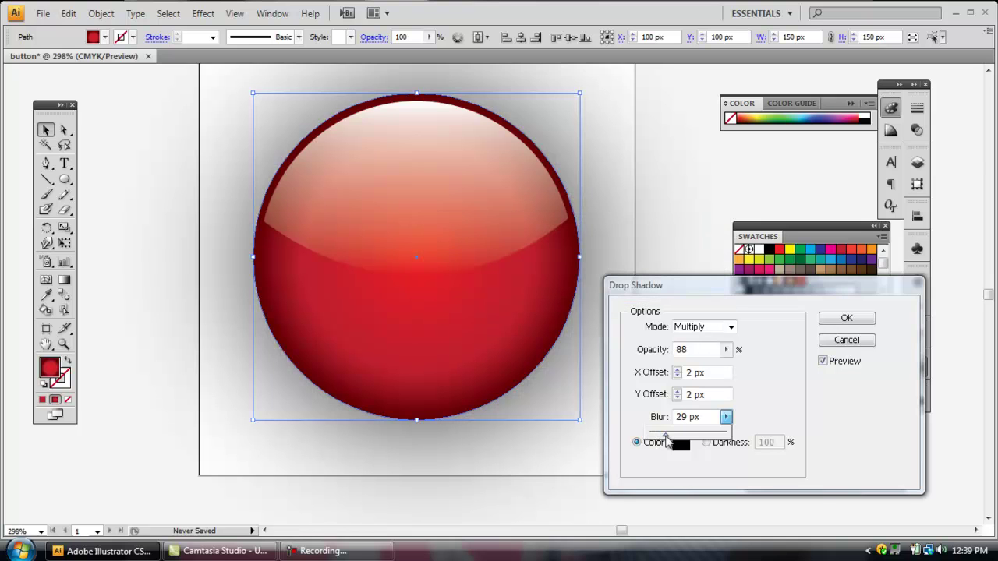
left_click_drag(666, 434, 652, 435)
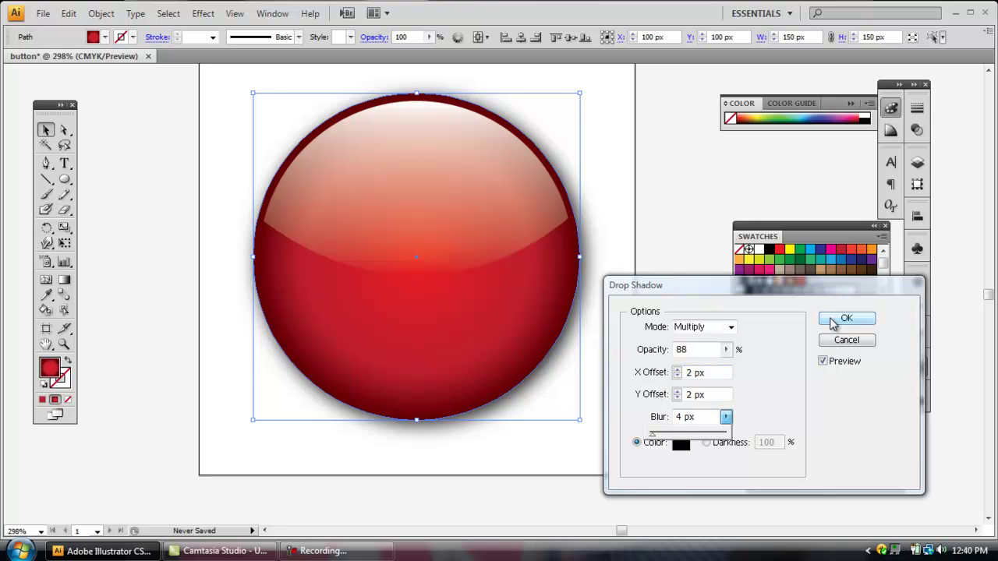
left_click(852, 324)
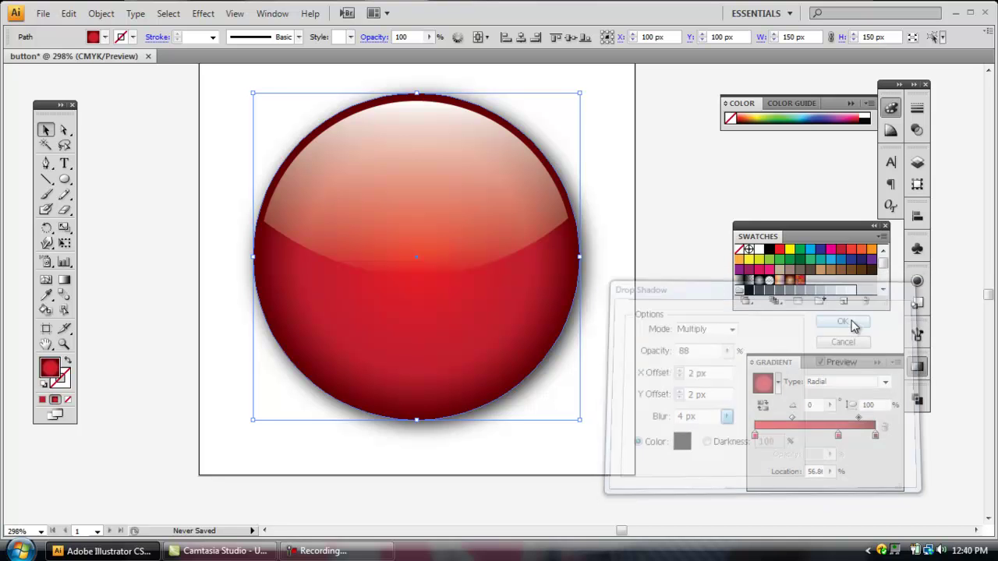
left_click(630, 346)
Step: Draw a flat ellipse about 75 px wide and 23 px high near the lower edge of the red circle
left_click_drag(525, 327, 558, 342)
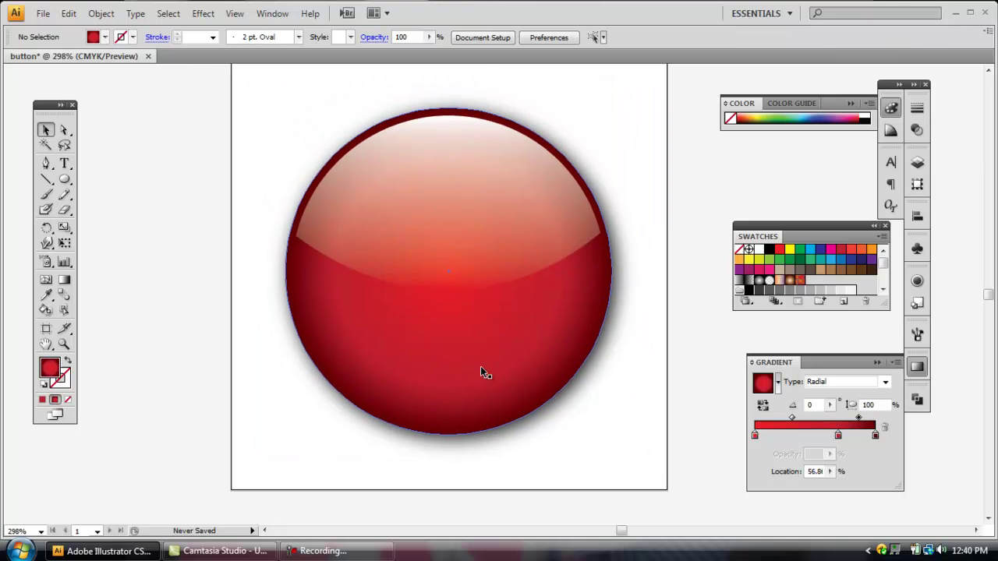
left_click(66, 181)
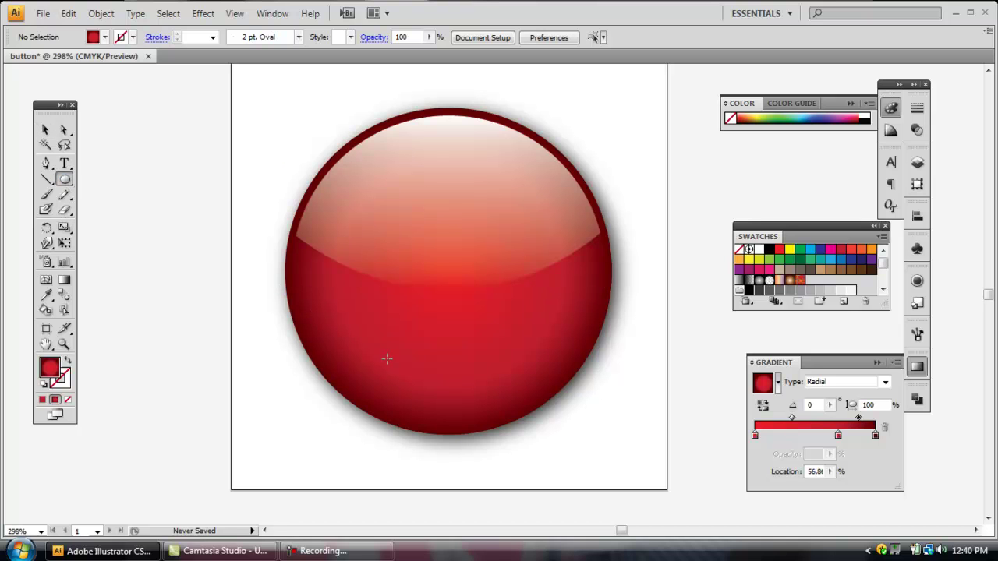
left_click_drag(369, 374, 532, 421)
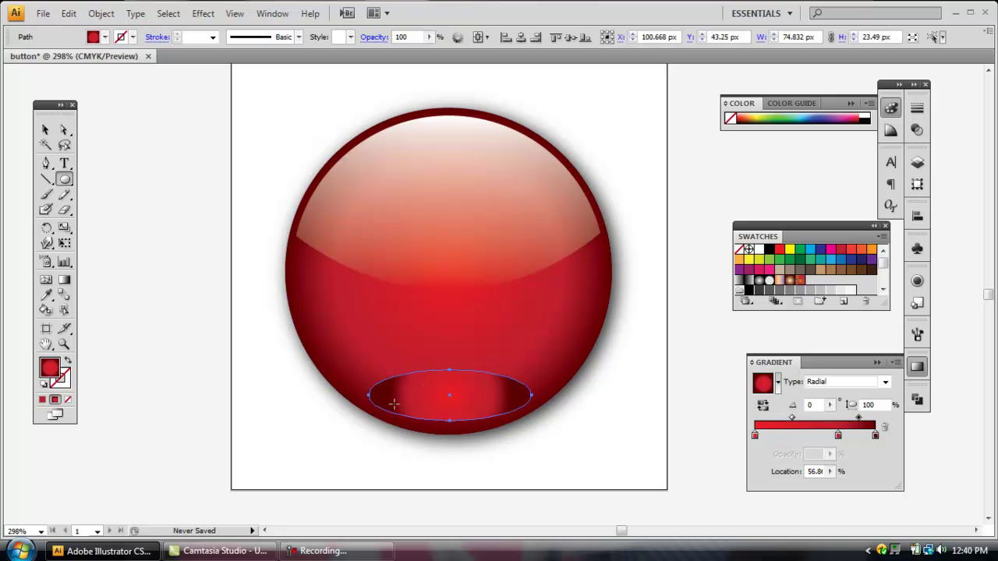
Step: Fill the small lower ellipse with the solid bright red swatch
left_click(840, 252)
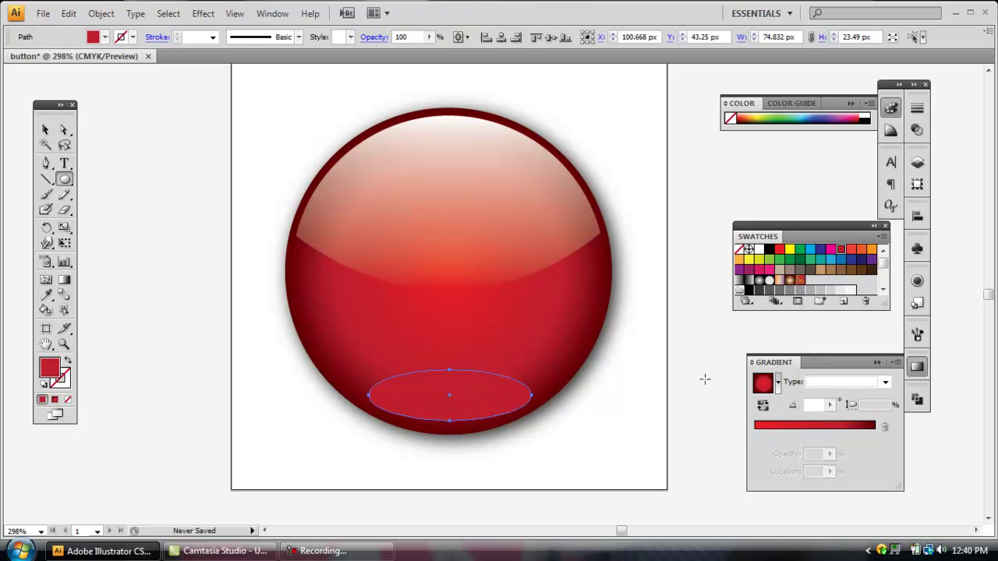
double_click(56, 375)
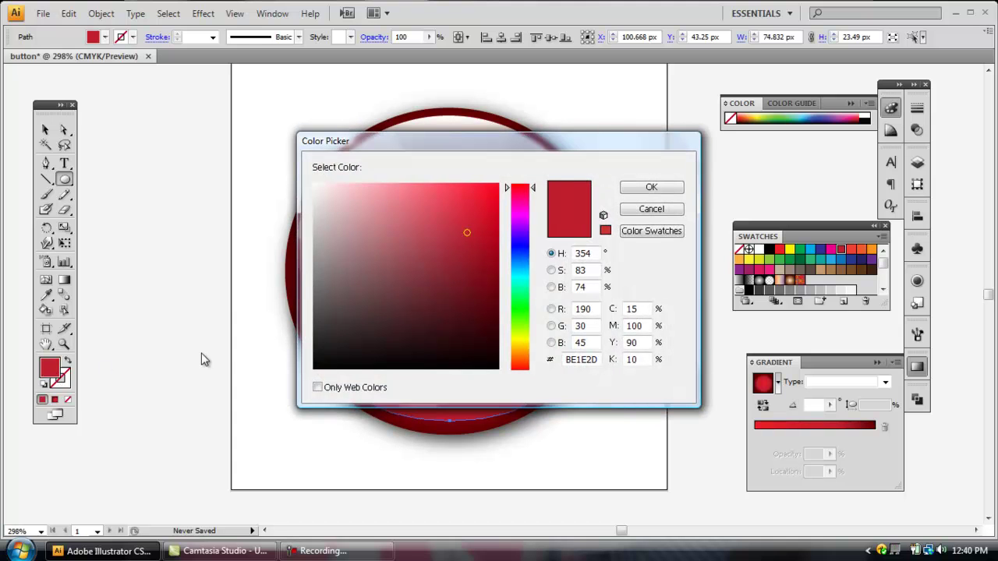
left_click(635, 213)
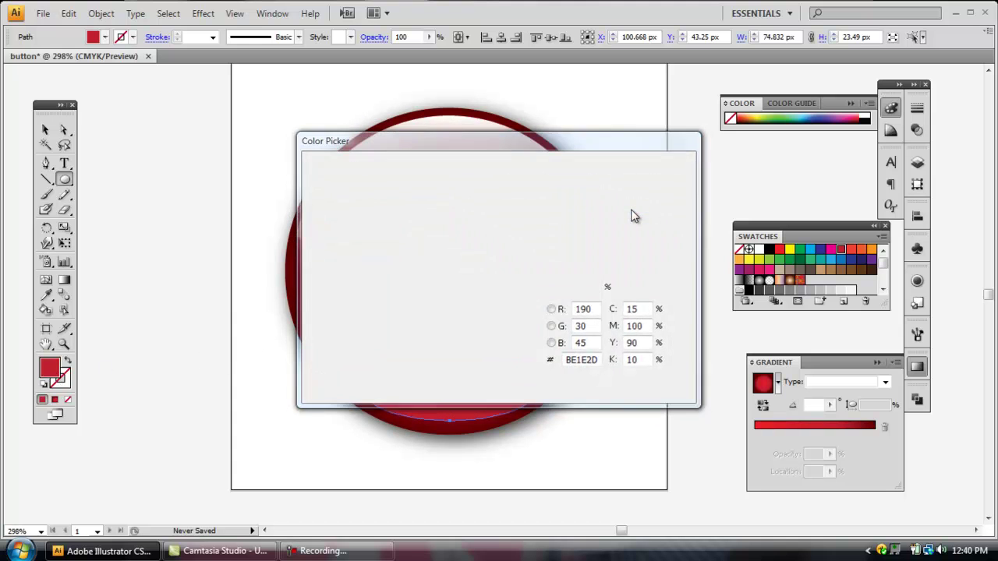
left_click(779, 249)
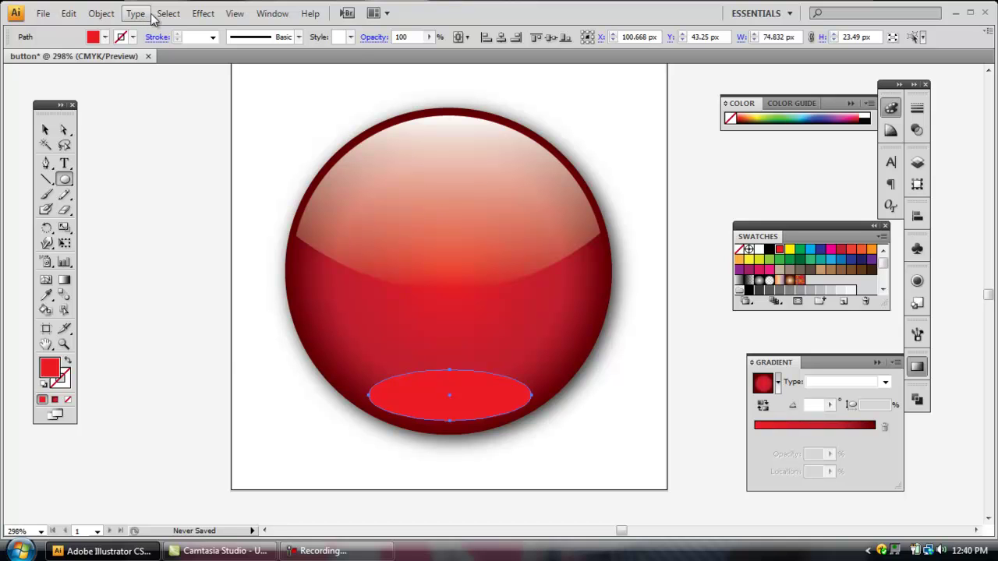
Step: Apply a Gaussian Blur with a radius of 10 pixels to the small red ellipse
left_click(201, 15)
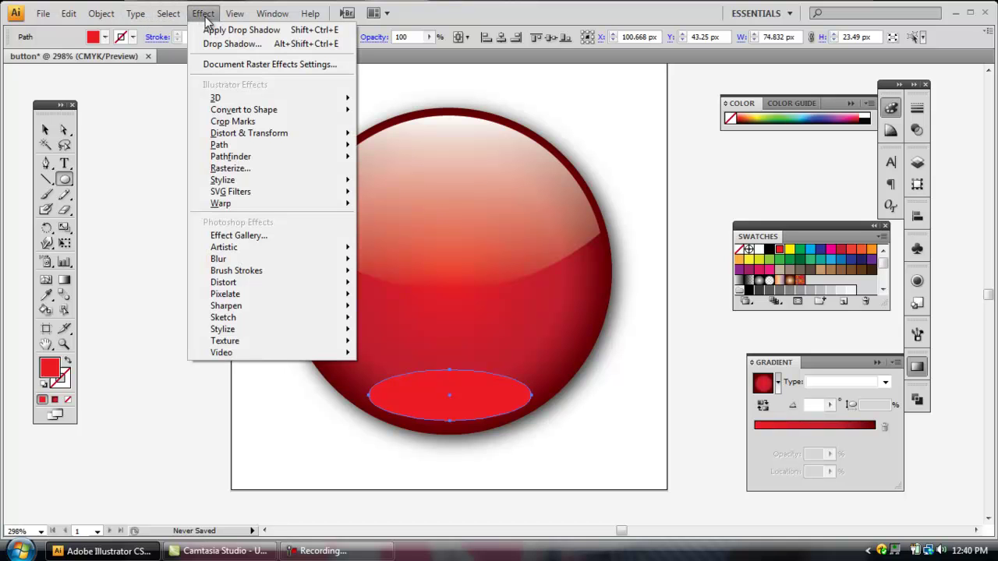
mouse_move(294, 194)
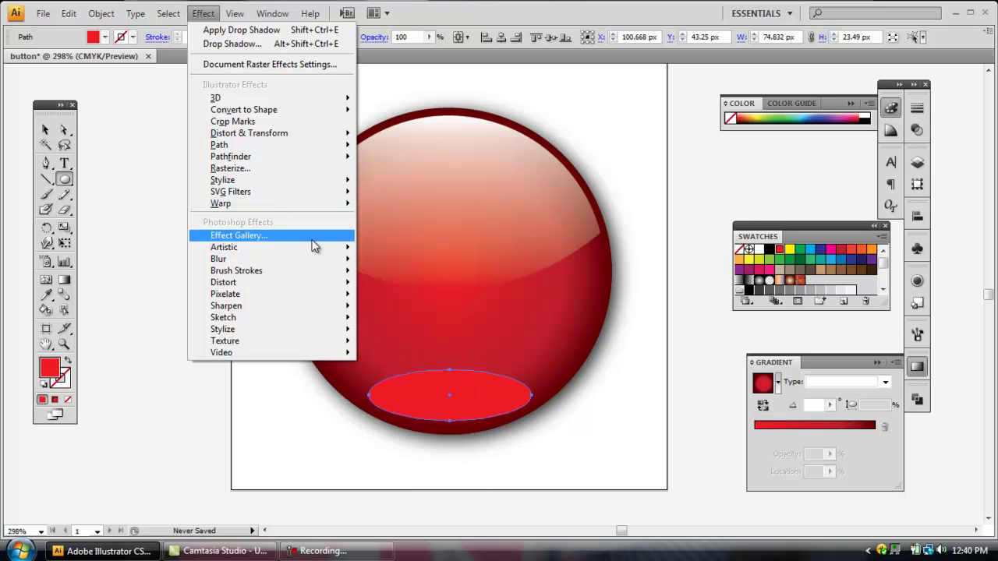
mouse_move(318, 260)
left_click(367, 261)
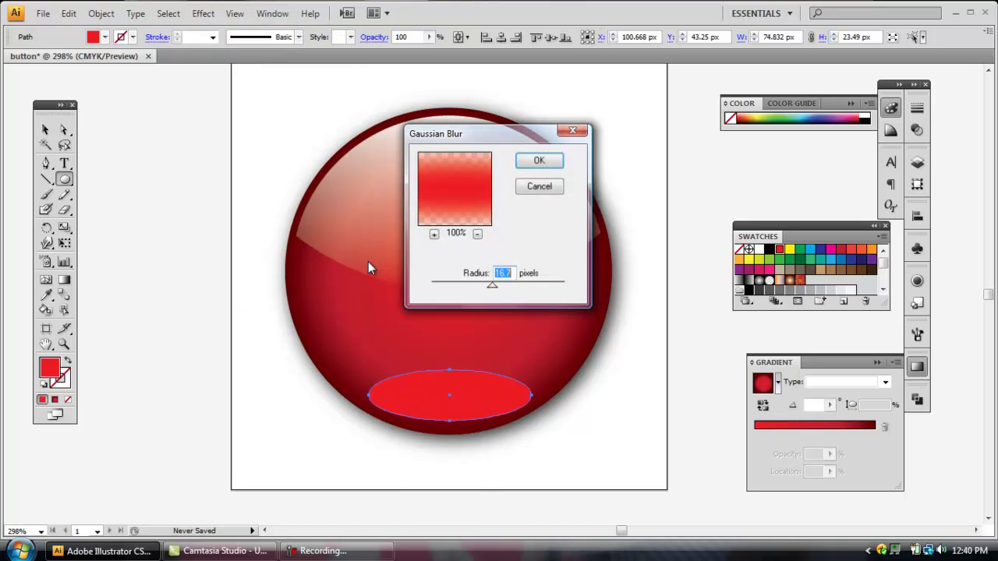
left_click(478, 234)
left_click(477, 234)
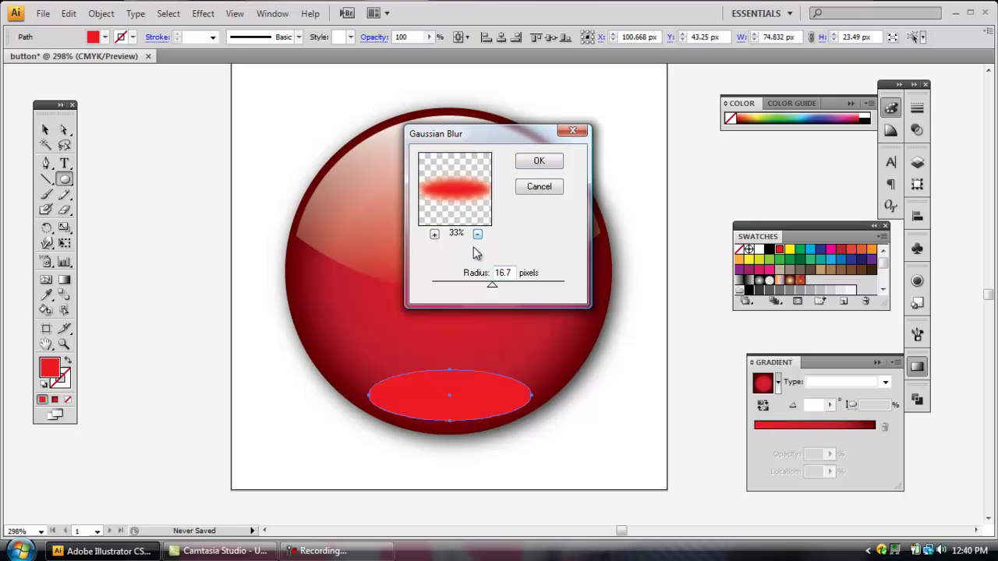
mouse_move(490, 286)
left_mouse_down()
mouse_move(455, 286)
mouse_move(500, 288)
mouse_move(457, 285)
mouse_move(487, 288)
left_mouse_up()
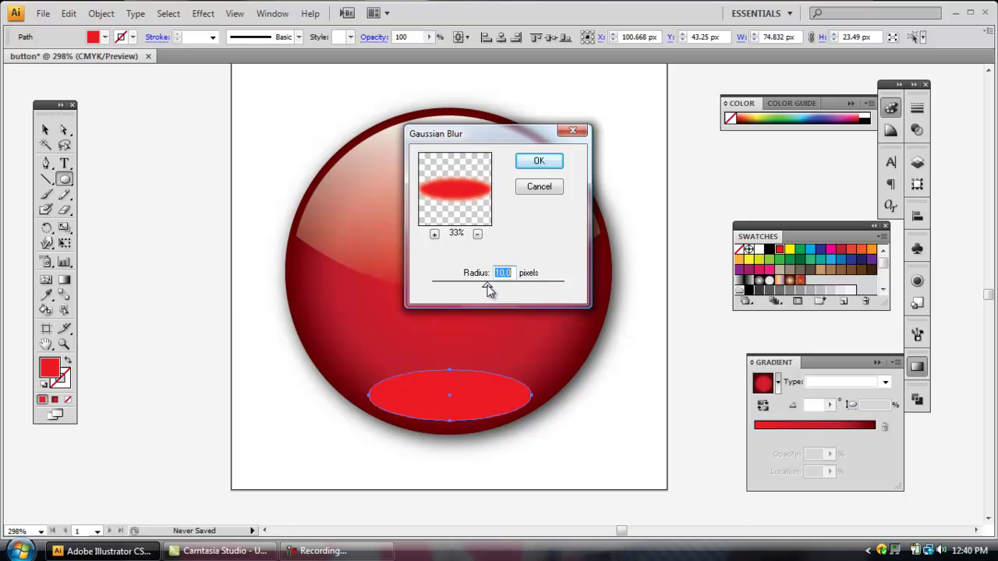
left_click(537, 161)
Step: Undo the stray tiny ellipse drawn beside the button and leave everything deselected
left_click_drag(244, 375, 245, 375)
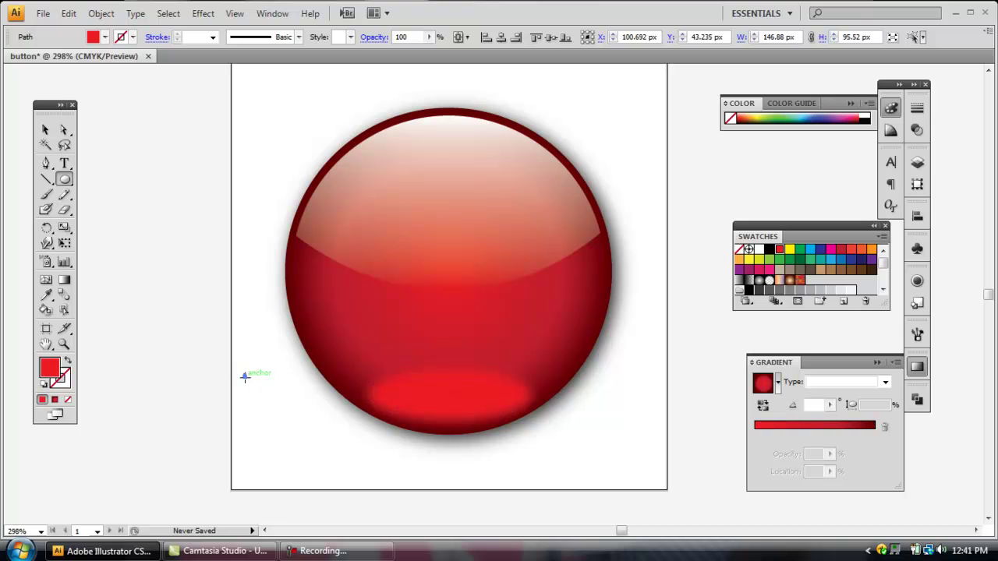
key("ctrl+z")
left_click(45, 129)
left_click(184, 241)
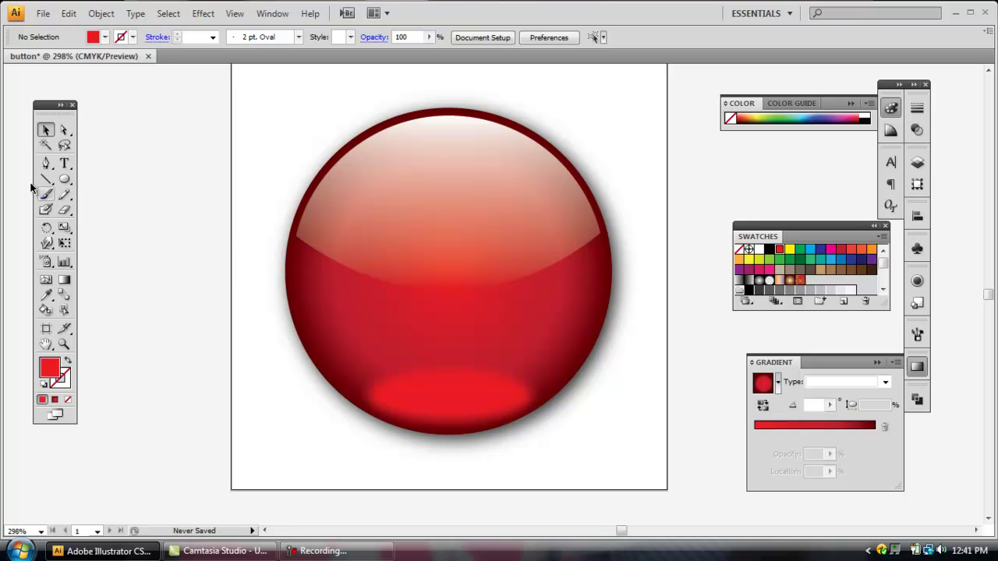
left_click_drag(226, 232, 194, 232)
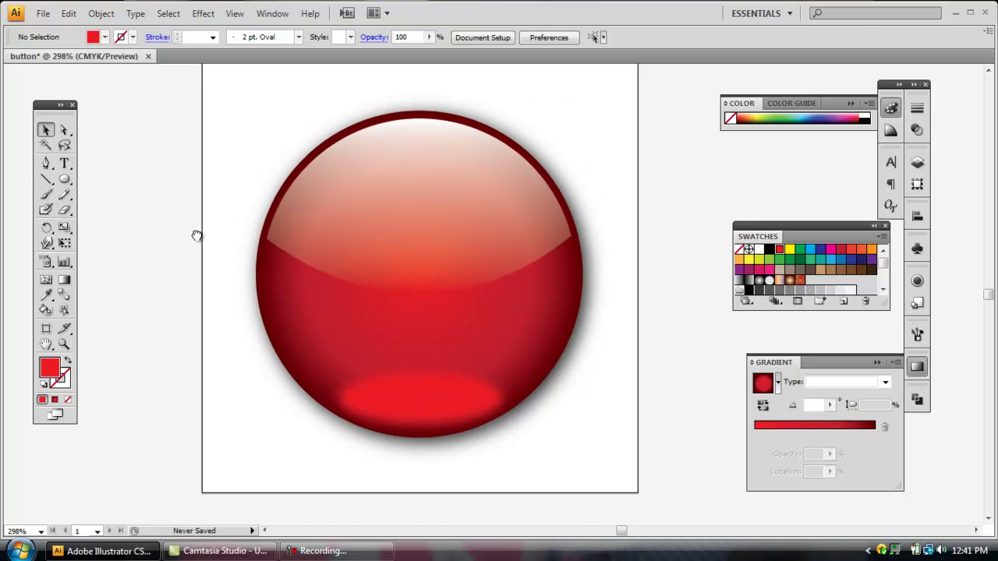